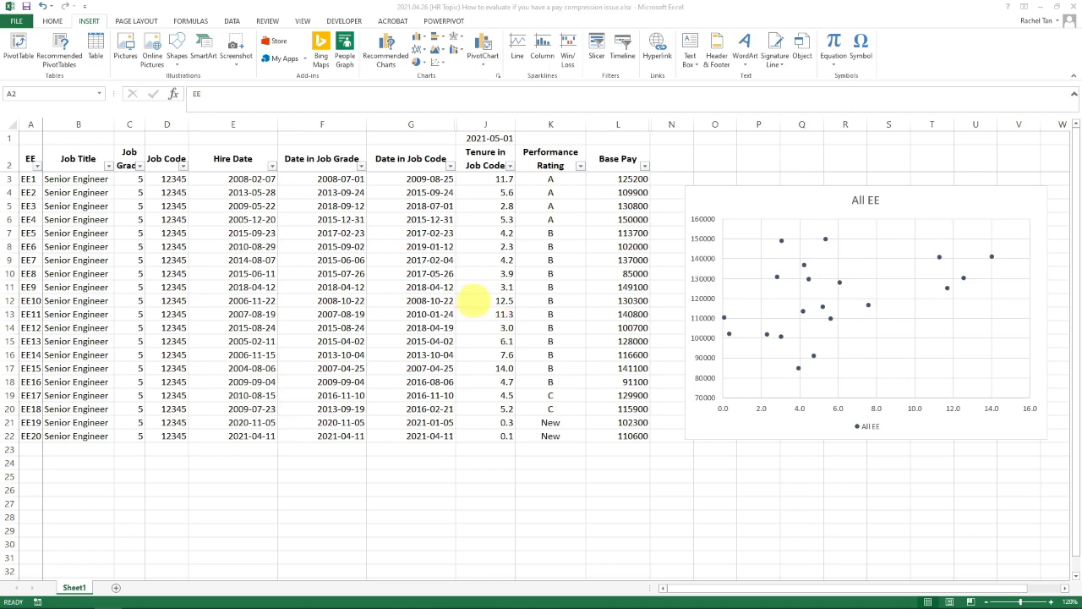
Review the Senior Engineer job titles and the Job Grade and Job Code columns
{"action": "left_click", "coordinate": [84, 315]}
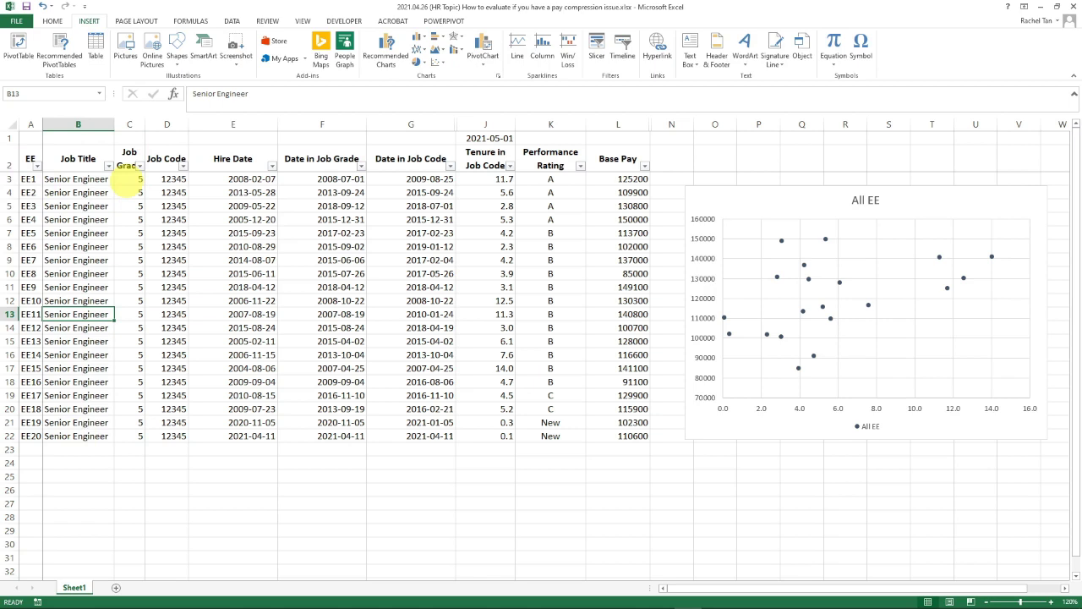
{"action": "left_click_drag", "start_coordinate": [127, 158], "coordinate": [135, 440]}
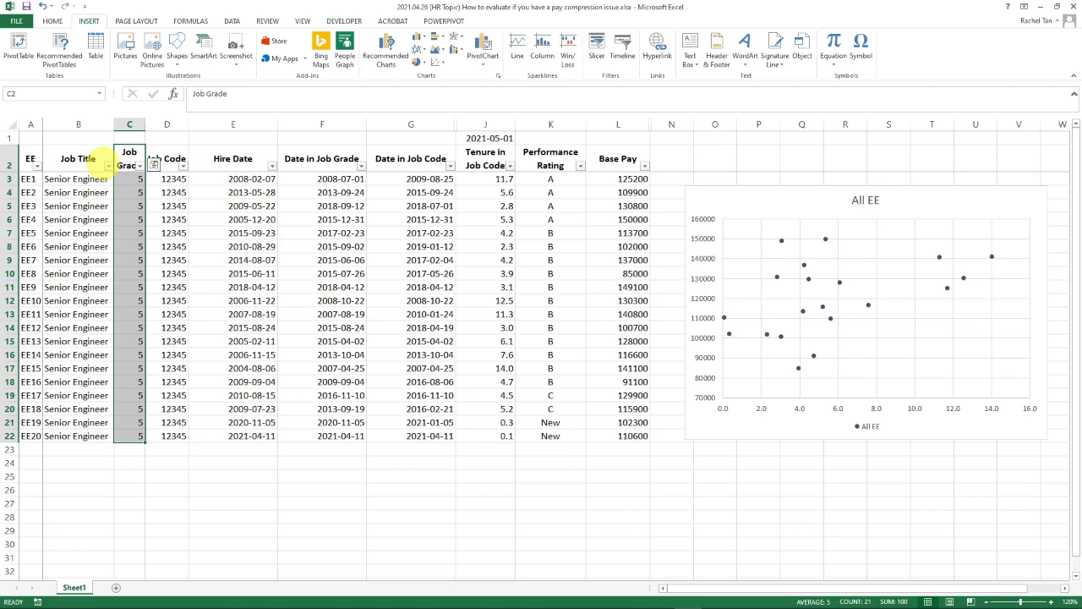
{"action": "left_click", "coordinate": [167, 158]}
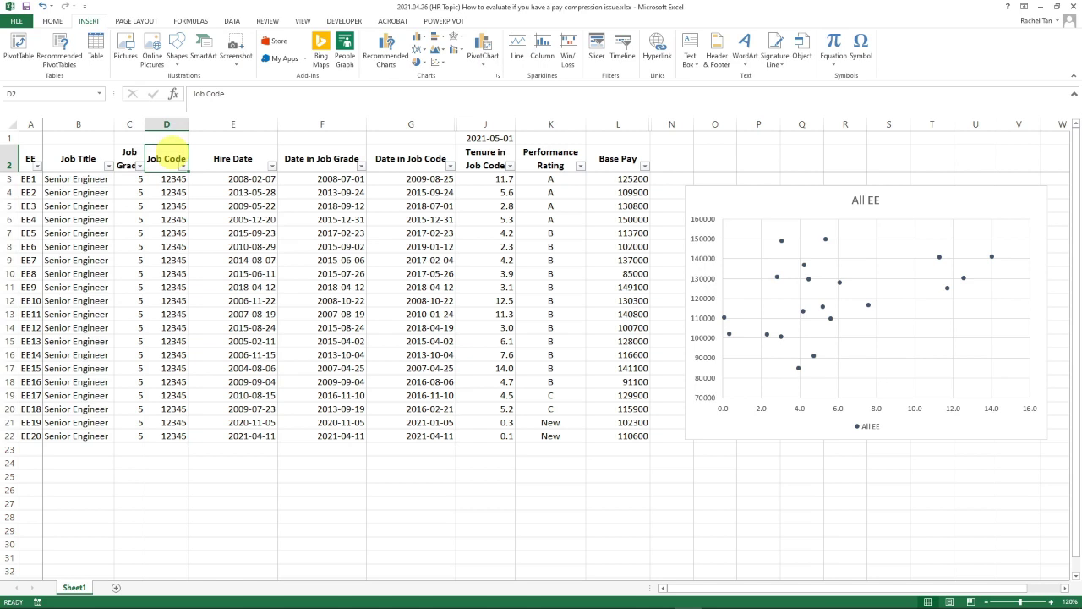
{"action": "left_click", "coordinate": [97, 179]}
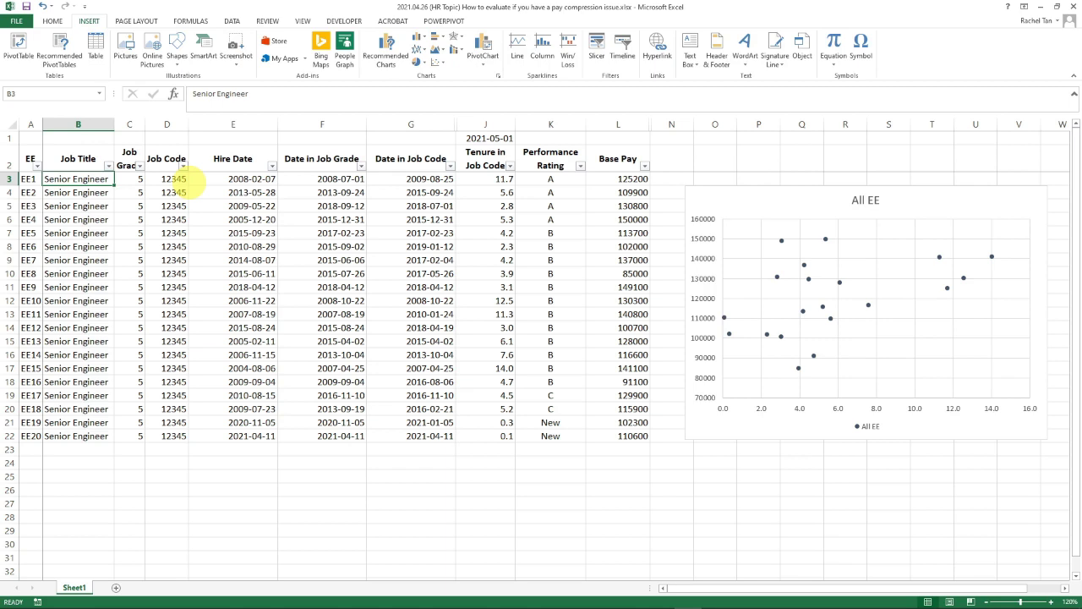
{"action": "left_click_drag", "start_coordinate": [160, 161], "coordinate": [173, 439]}
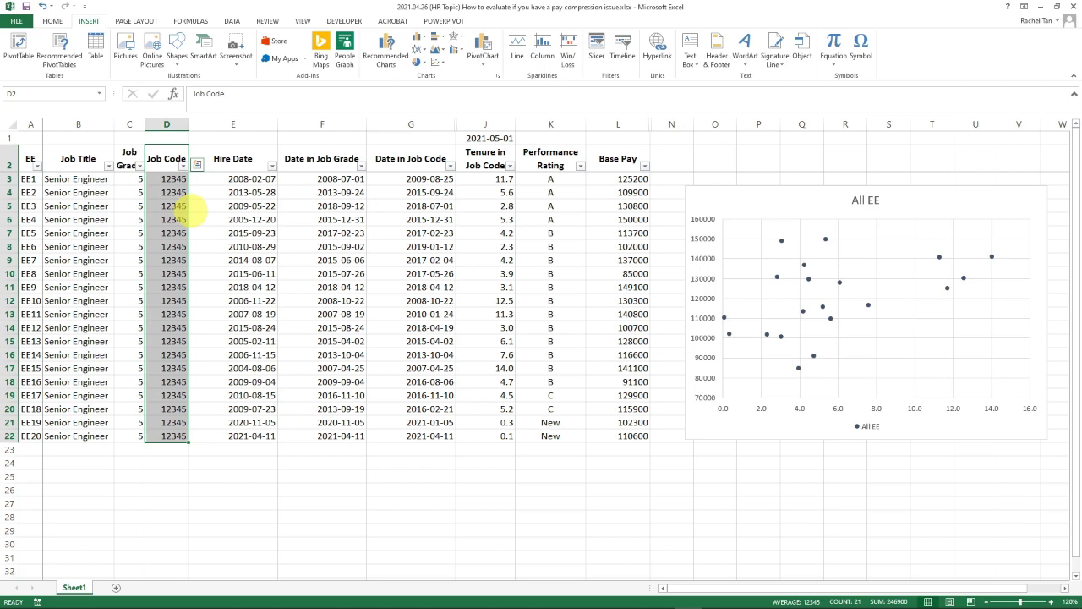
{"action": "left_click_drag", "start_coordinate": [167, 161], "coordinate": [79, 431]}
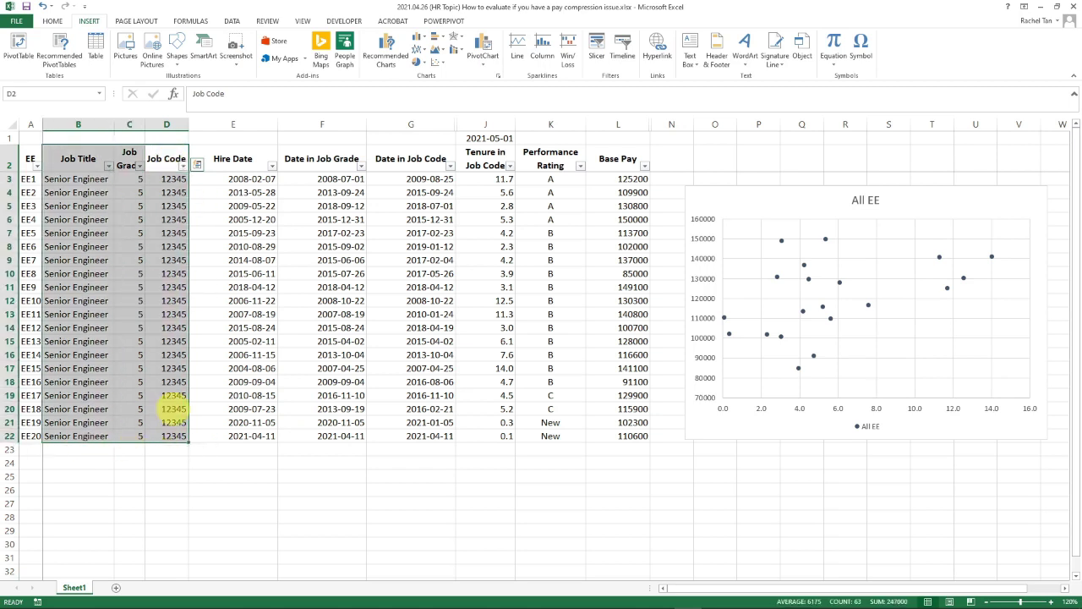
{"action": "left_click", "coordinate": [169, 408]}
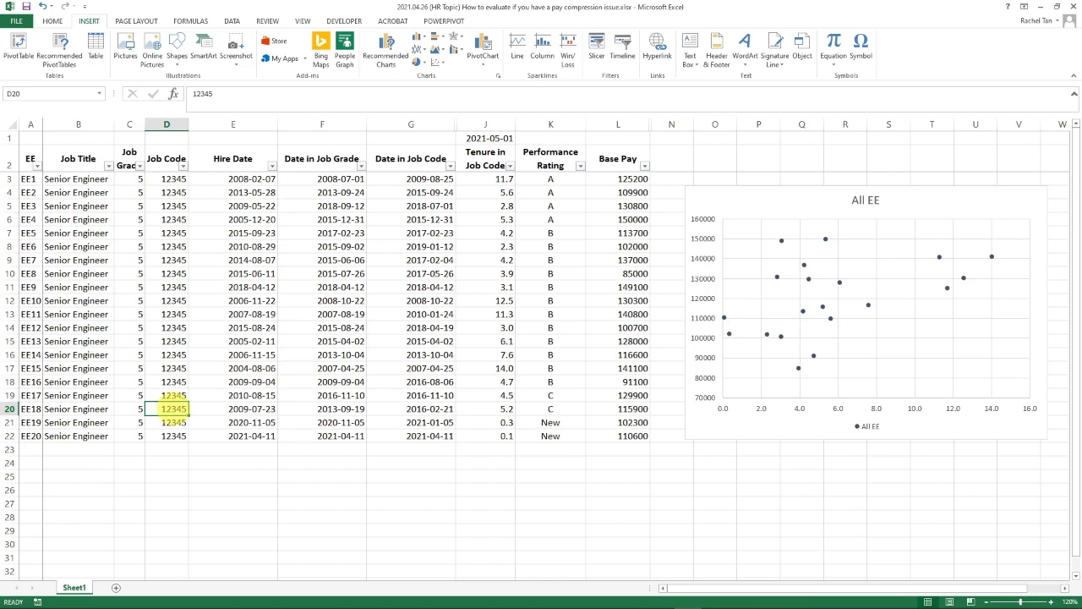
Select and review the Hire Date values in the date columns E through G
{"action": "left_click_drag", "start_coordinate": [245, 125], "coordinate": [411, 125]}
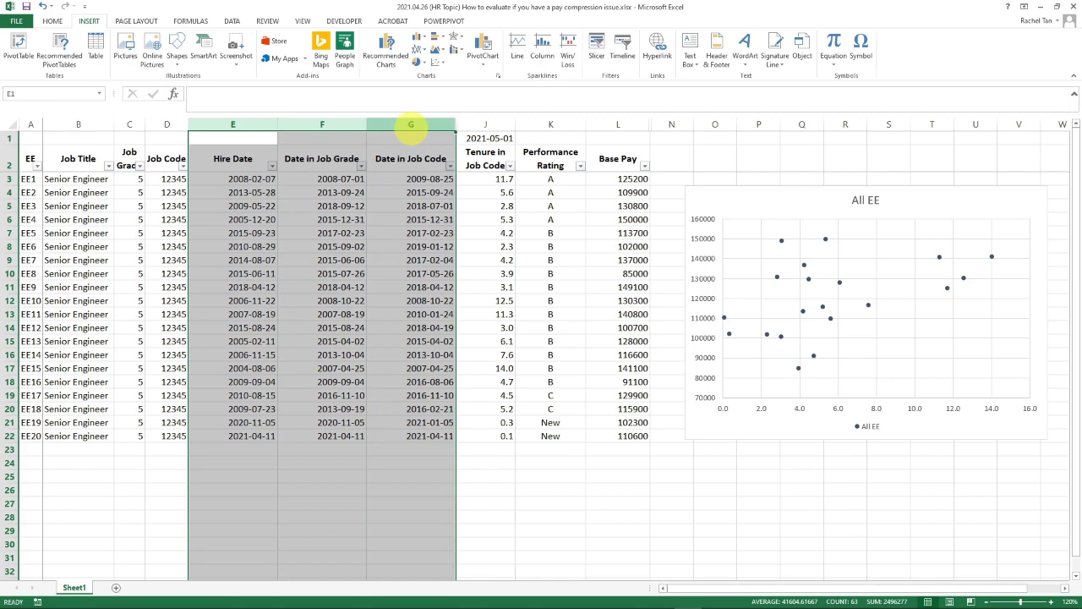
{"action": "left_click", "coordinate": [231, 168]}
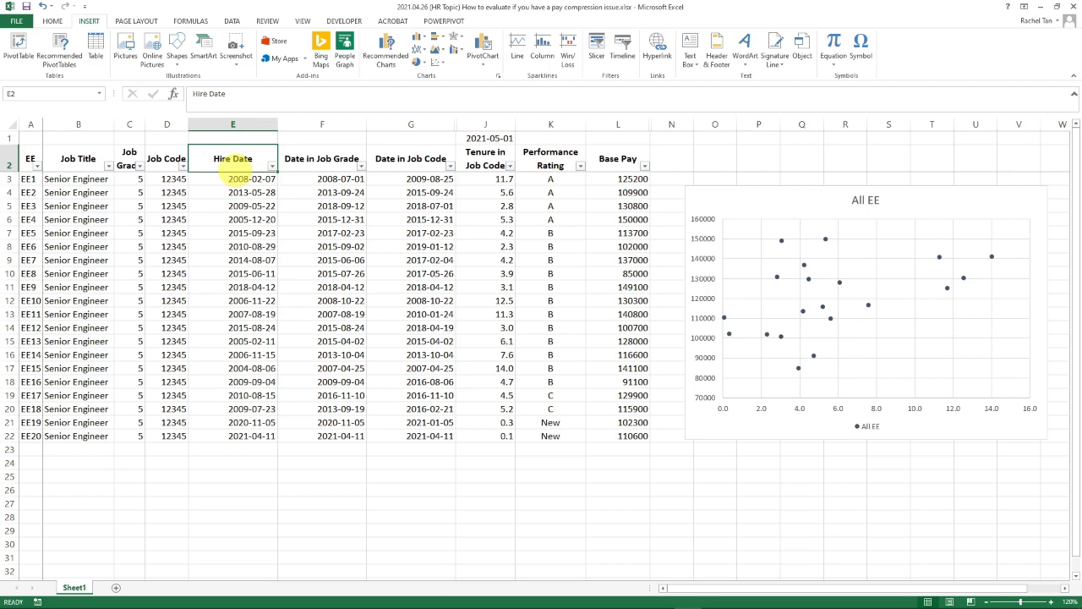
{"action": "left_click", "coordinate": [233, 176]}
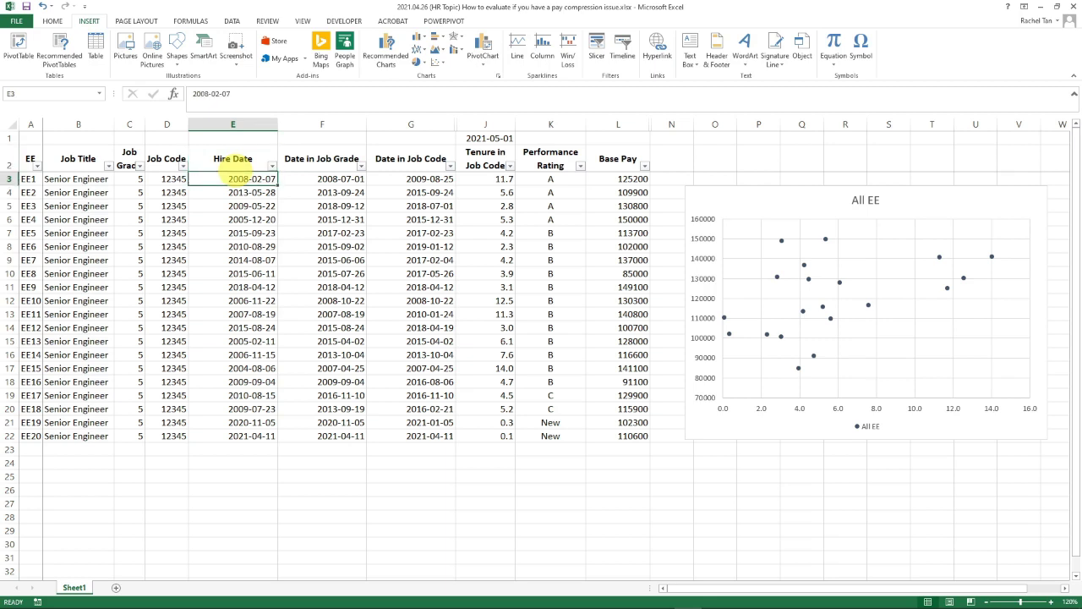
{"action": "left_click_drag", "start_coordinate": [234, 159], "coordinate": [247, 433]}
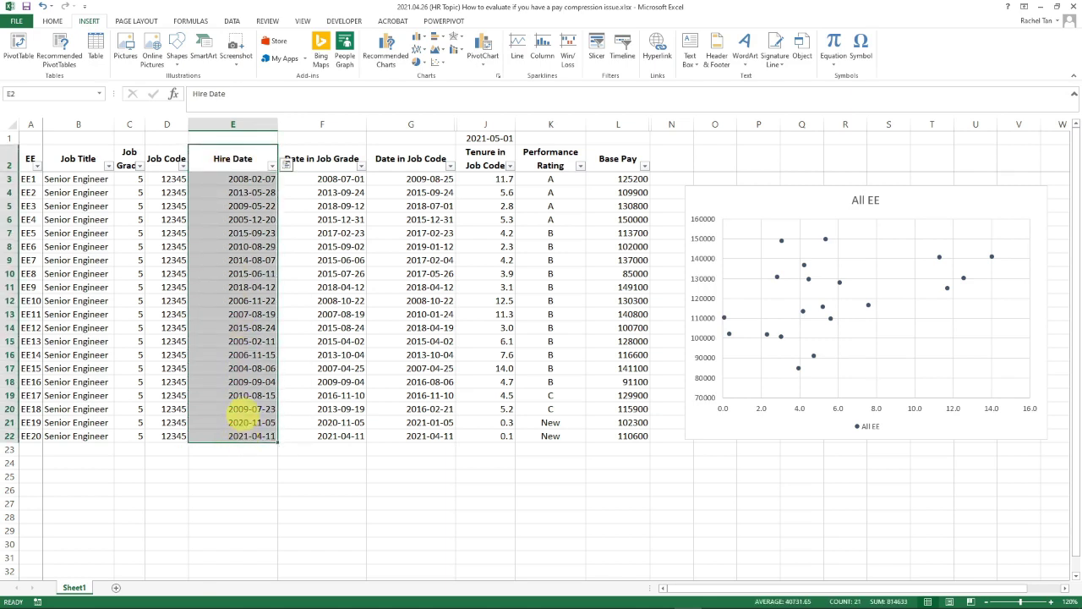
{"action": "key", "text": "ctrl+shift+Up"}
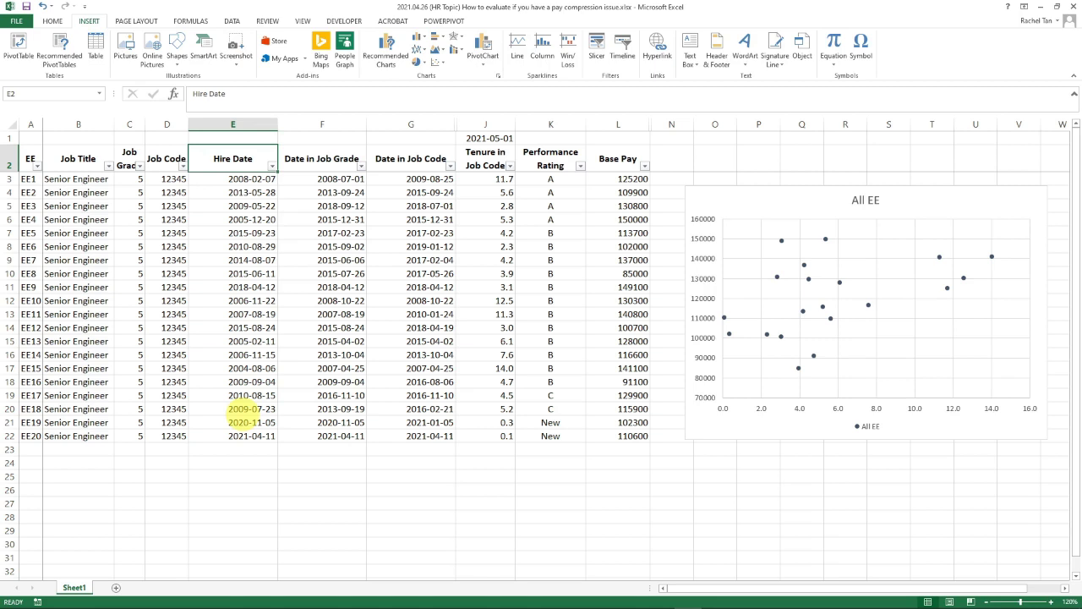
Step through the Date in Job Grade and Date in Job Code headings and first values
{"action": "key", "text": "Right"}
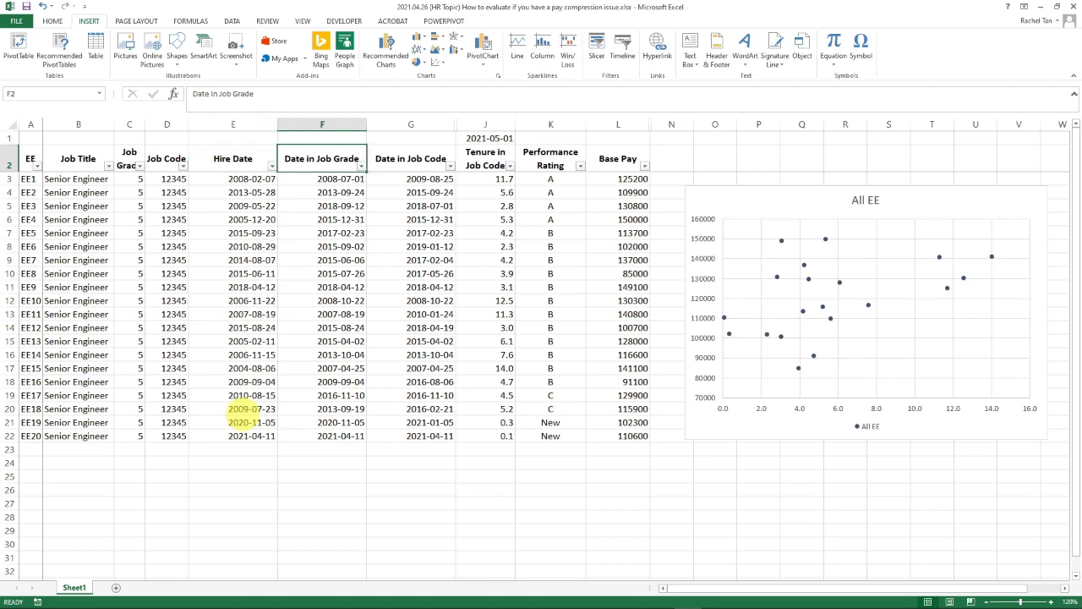
{"action": "key", "text": "Right"}
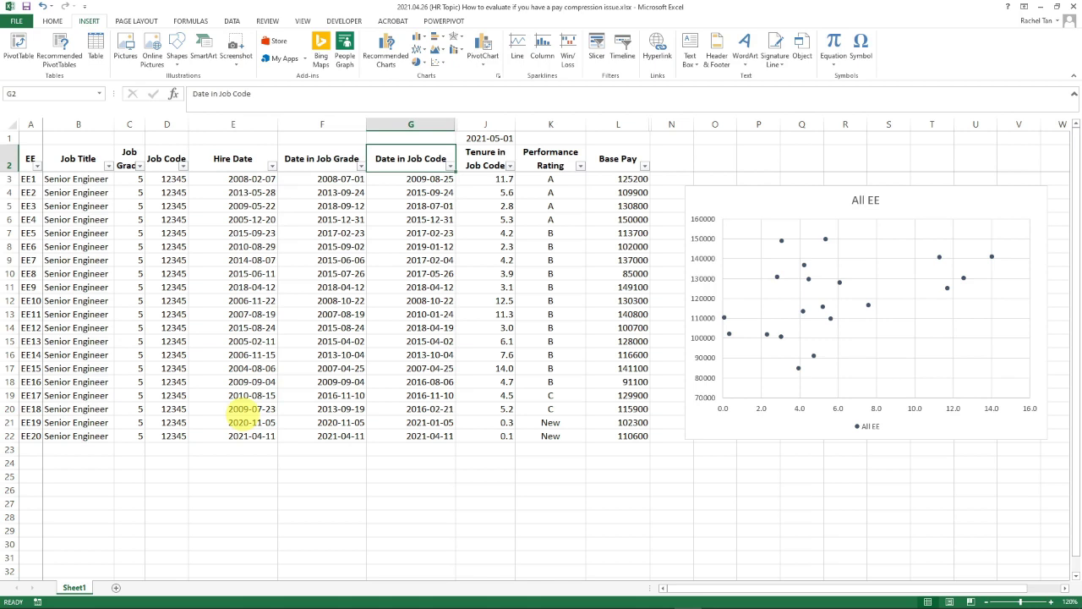
{"action": "key", "text": "Left"}
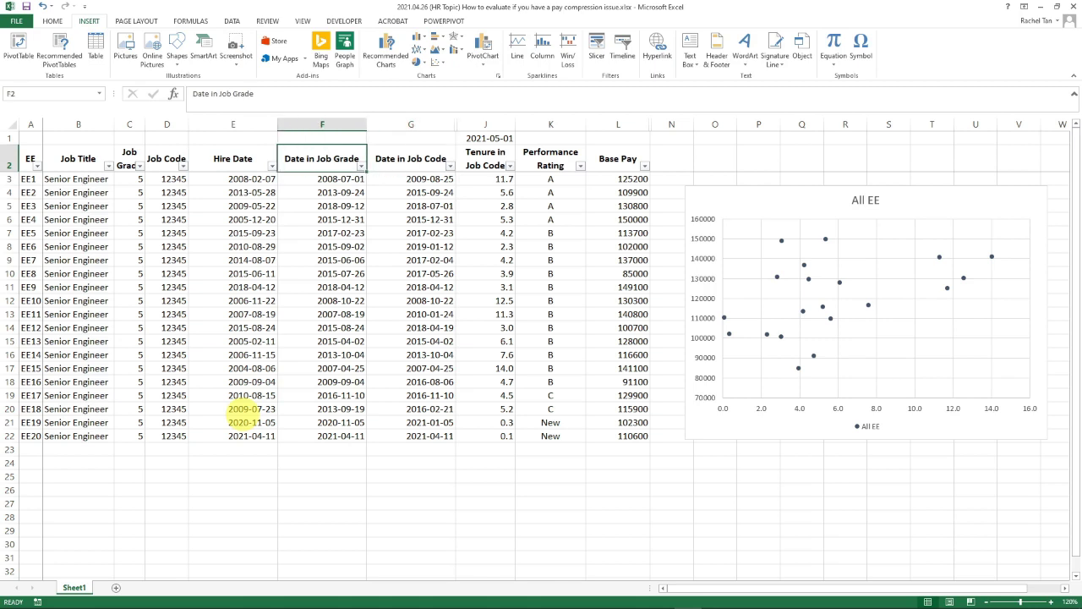
{"action": "key", "text": "Down"}
{"action": "key", "text": "Left"}
{"action": "key", "text": "Right"}
{"action": "key", "text": "Left"}
{"action": "key", "text": "Right"}
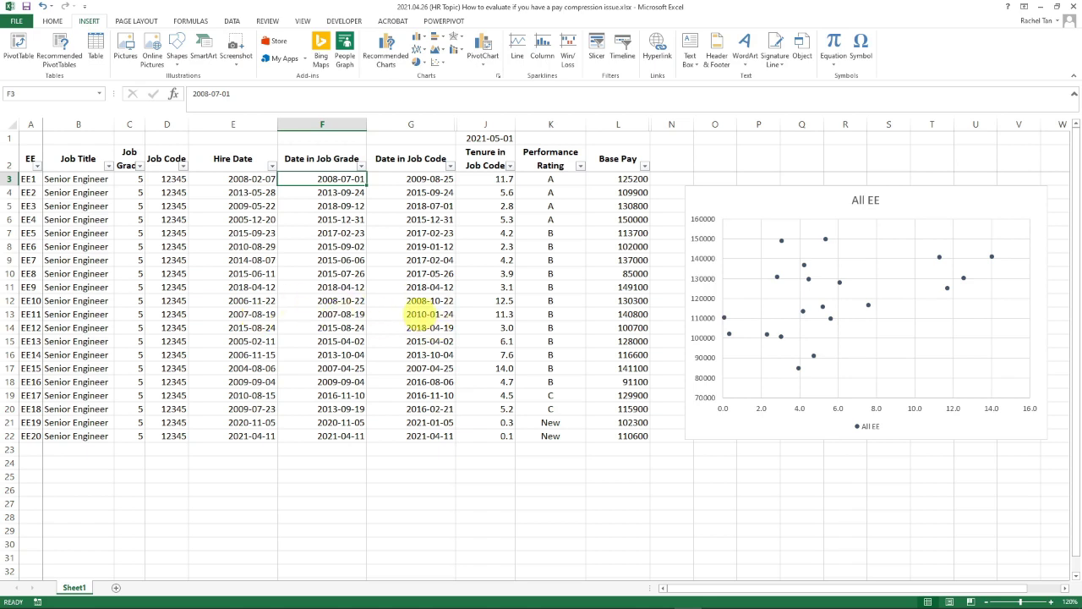
Check EE14 and EE15 hire dates (2006-11-15, 2004-08-06) and EE15's job-code tenure formula
{"action": "left_click", "coordinate": [241, 356]}
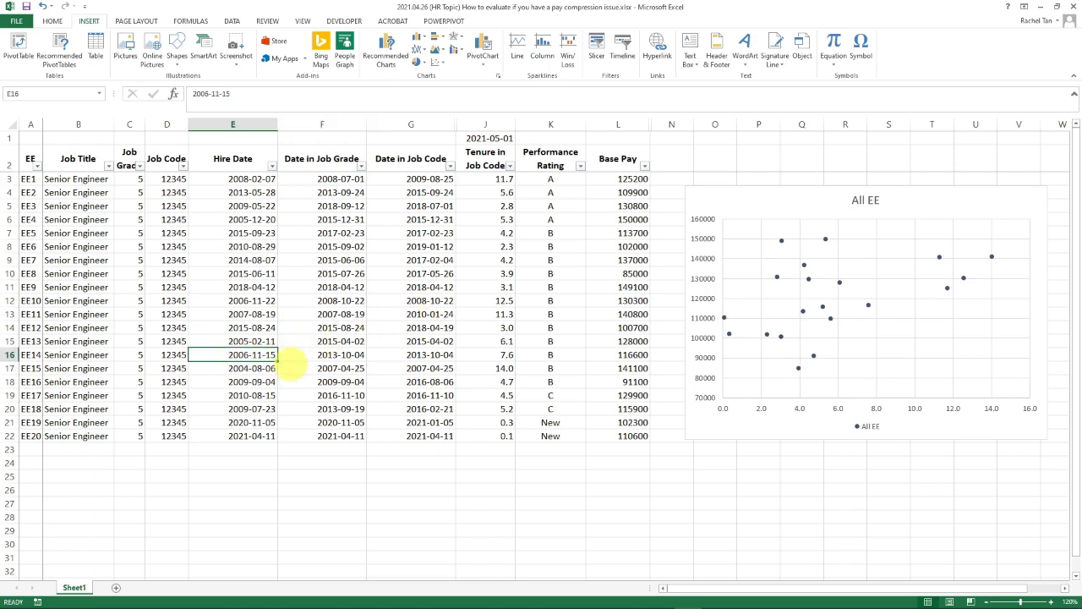
{"action": "left_click", "coordinate": [253, 368]}
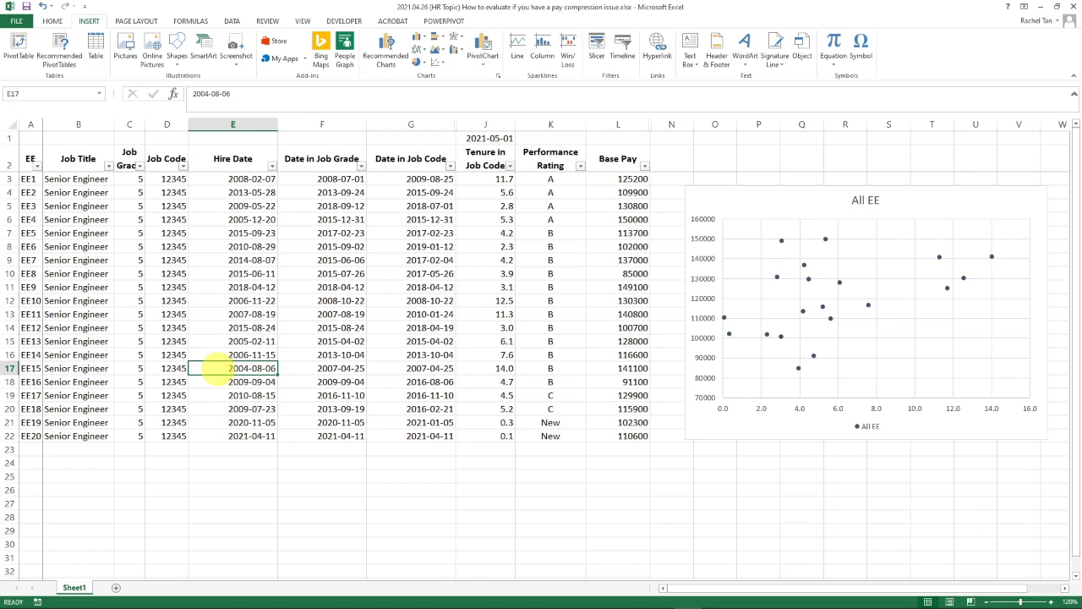
{"action": "key", "text": "Right"}
{"action": "key", "text": "Right"}
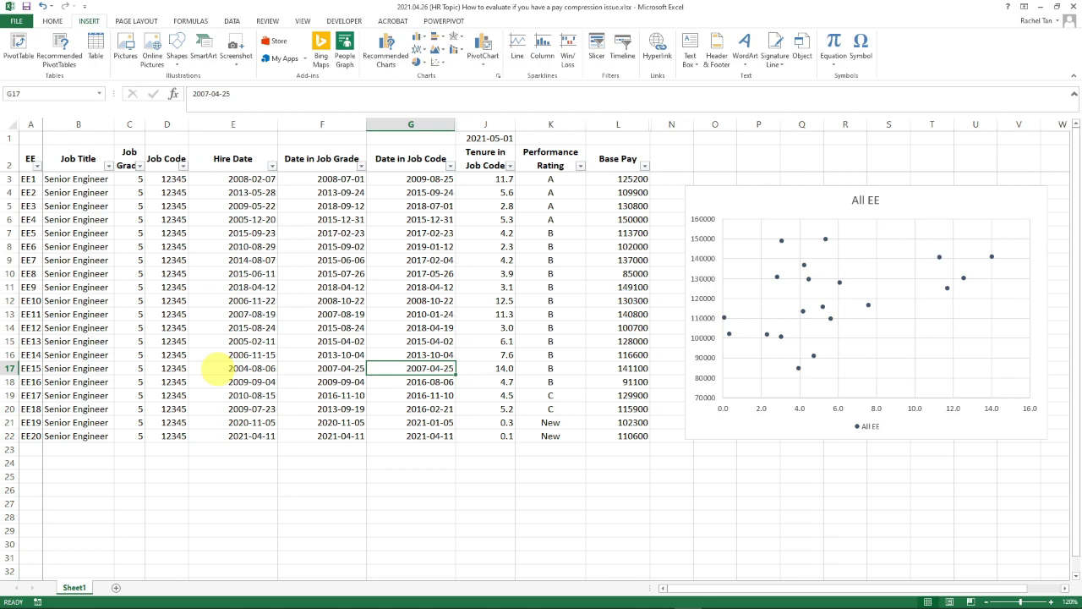
{"action": "key", "text": "Right"}
{"action": "key", "text": "Left"}
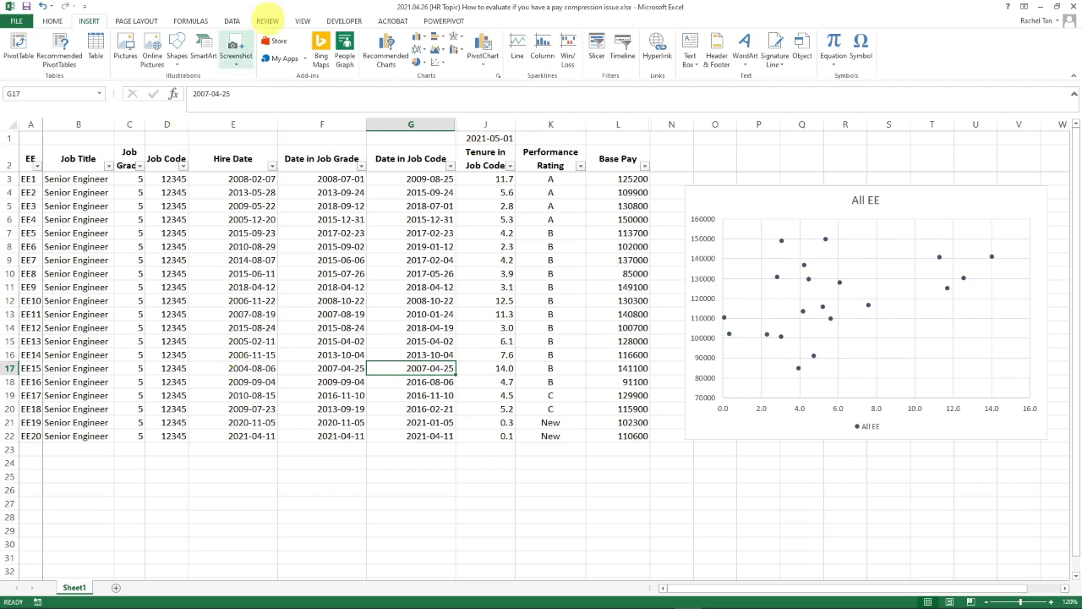
Review the Date in Job Grade and Date in Job Code values for EE1 and EE2
{"action": "left_click_drag", "start_coordinate": [338, 126], "coordinate": [404, 127]}
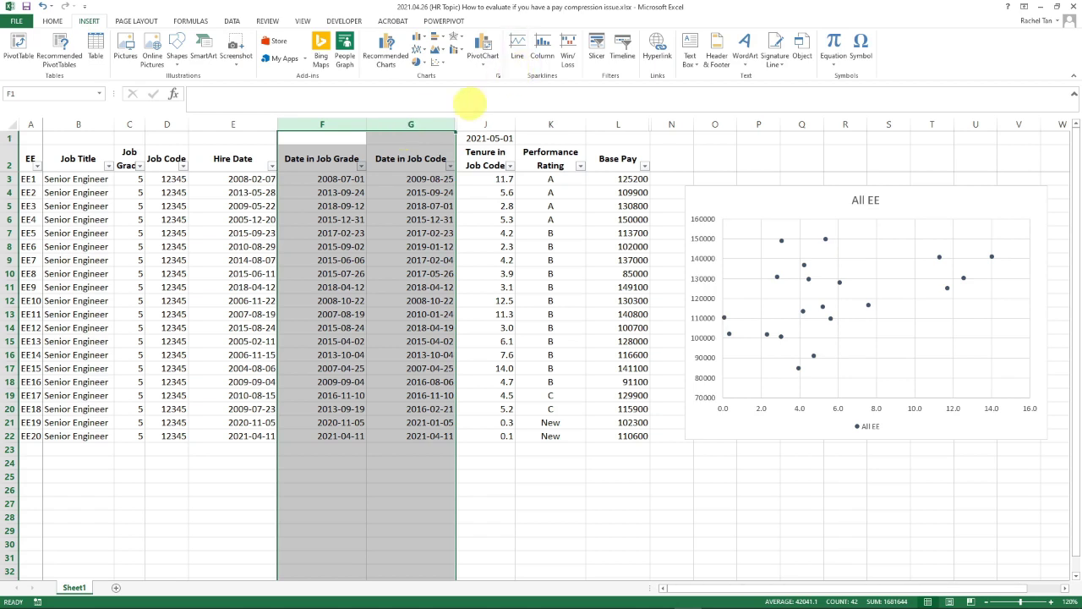
{"action": "left_click", "coordinate": [403, 158]}
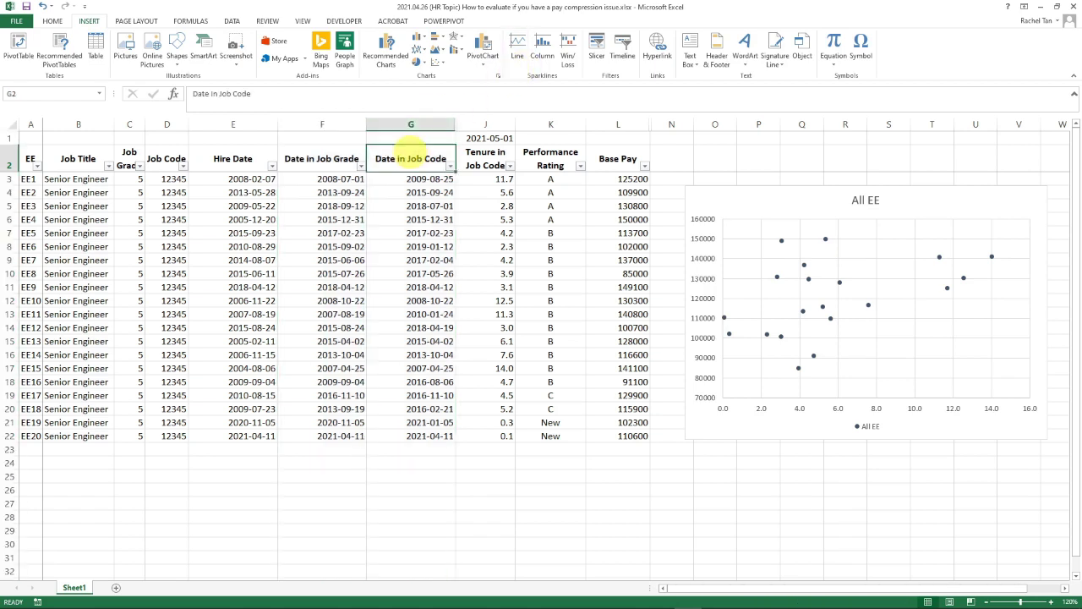
{"action": "key", "text": "Left"}
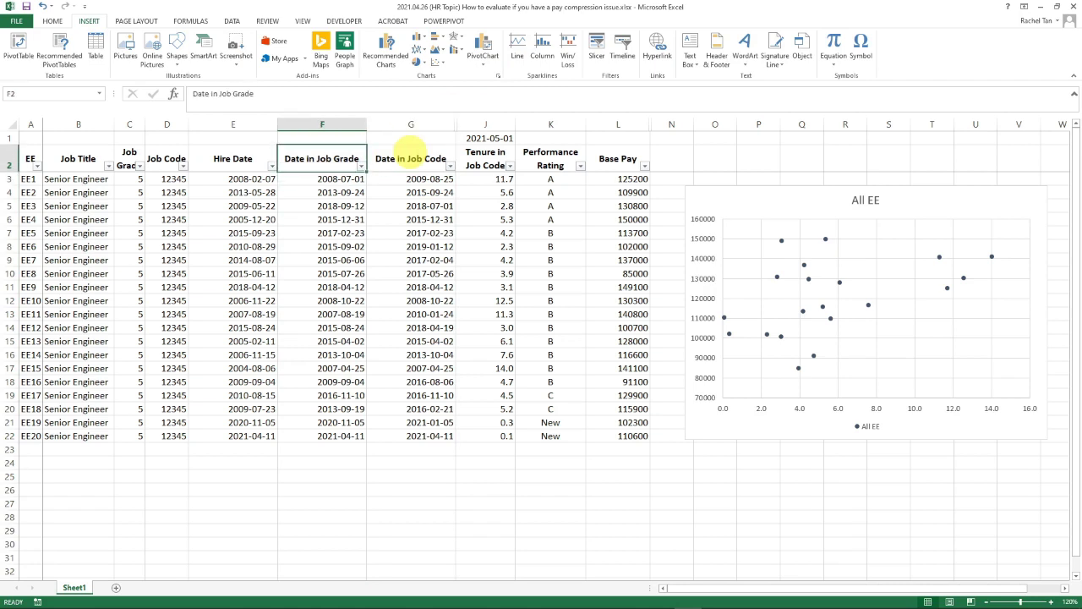
{"action": "key", "text": "Down"}
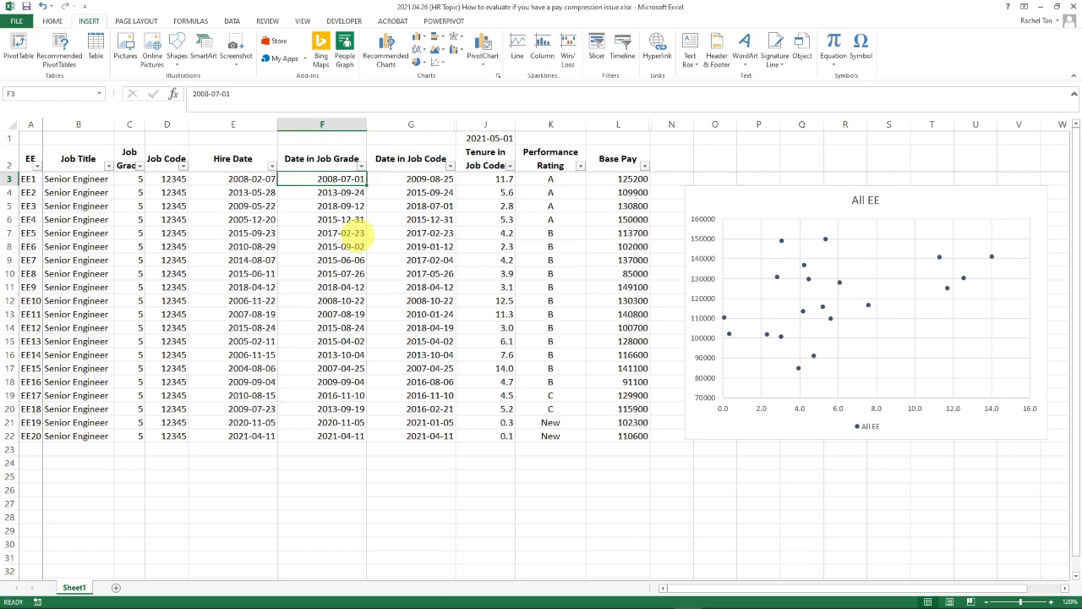
{"action": "key", "text": "Right"}
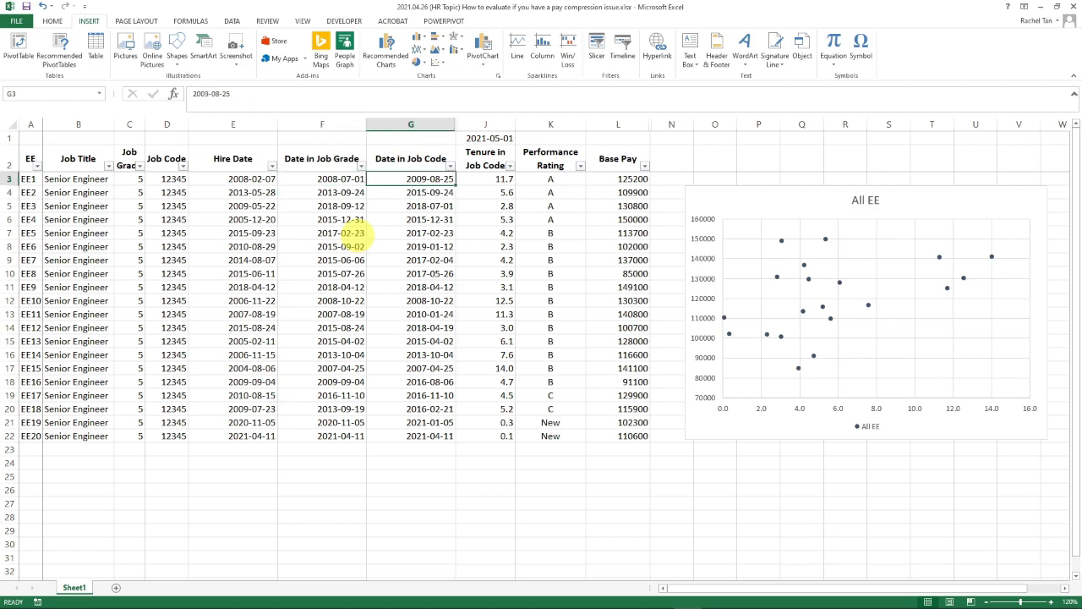
{"action": "key", "text": "Down"}
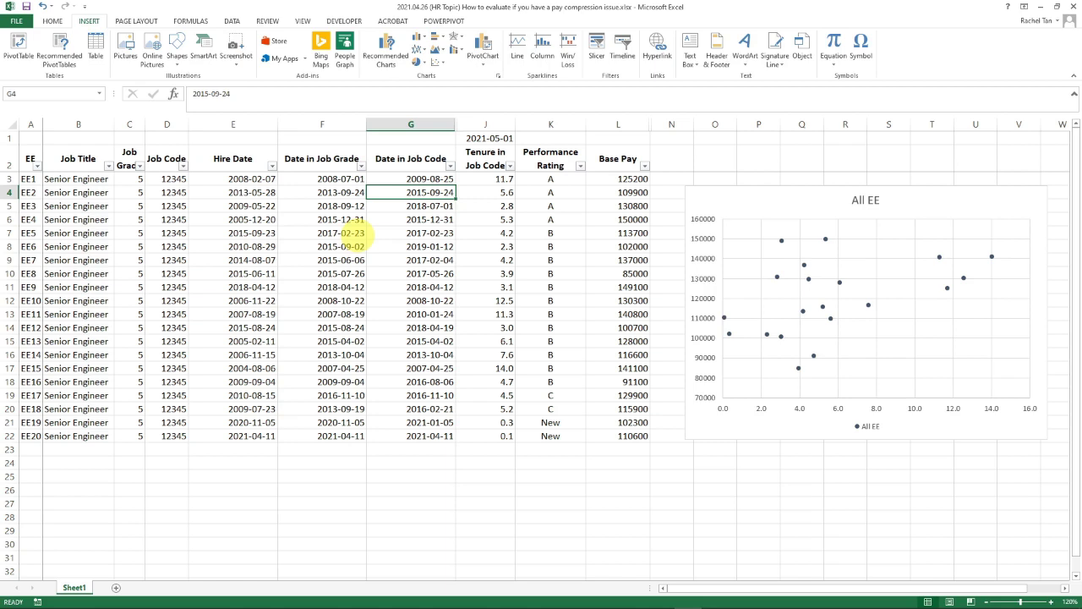
{"action": "key", "text": "Left"}
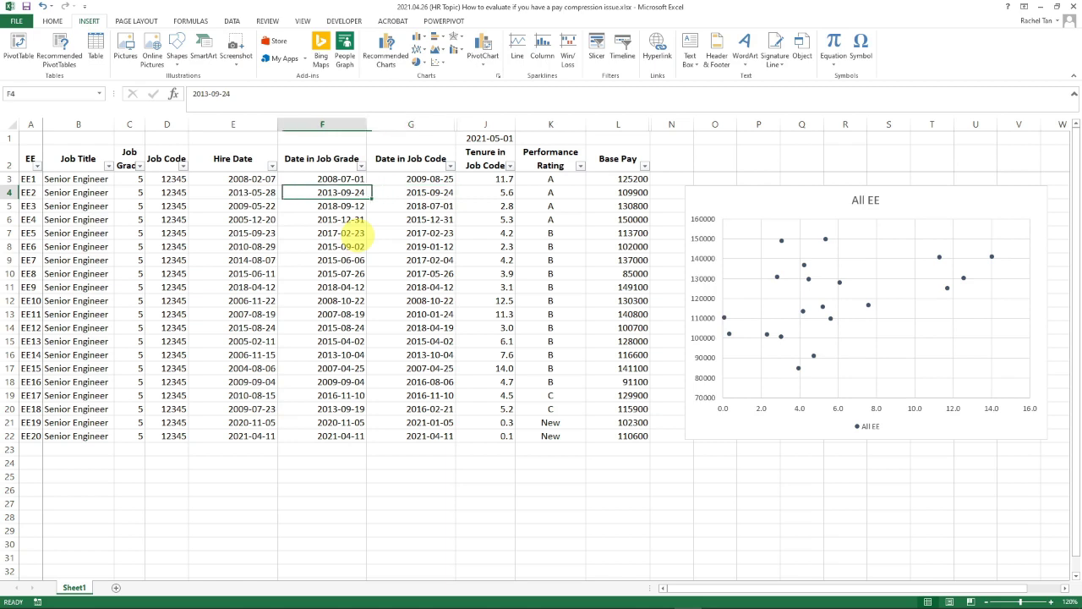
Unhide column M, Years of Relevant Experience, between columns L and N
{"action": "left_click_drag", "start_coordinate": [634, 124], "coordinate": [672, 125]}
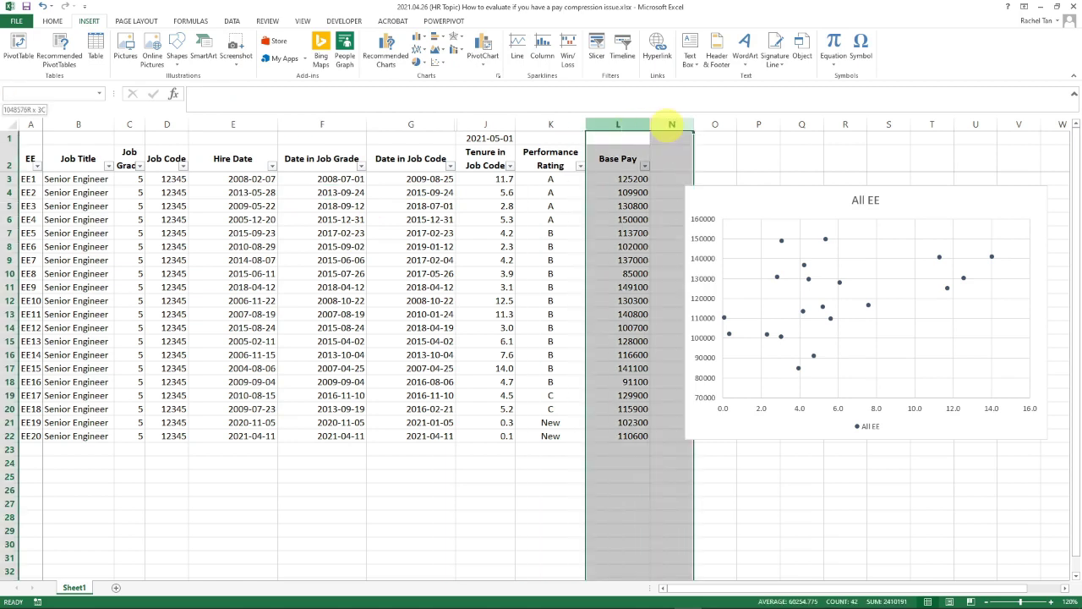
{"action": "right_click", "coordinate": [672, 125]}
{"action": "left_click", "coordinate": [698, 286]}
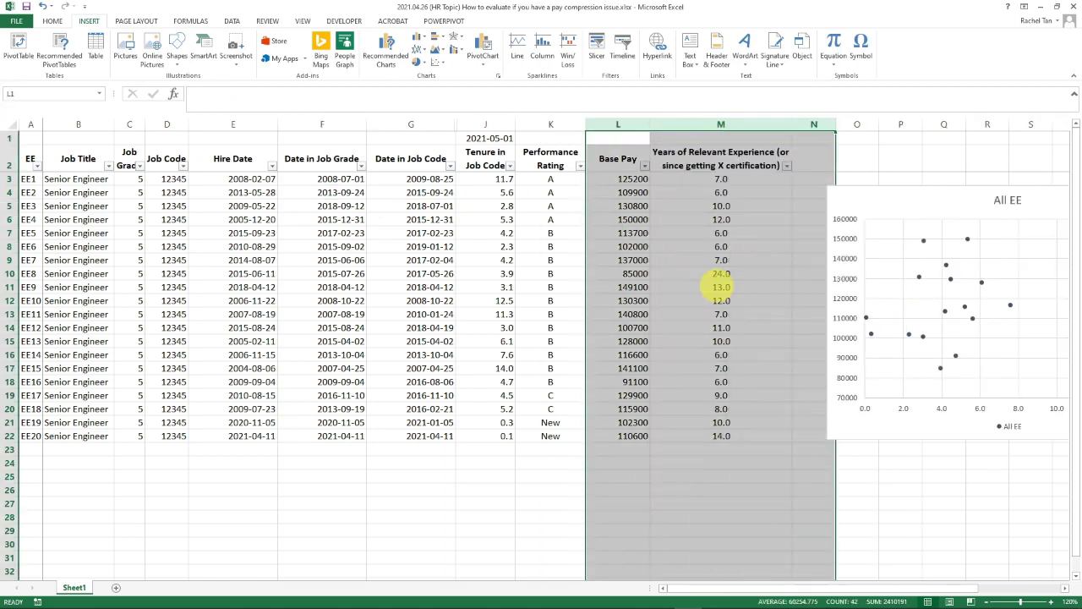
Review the Years of Relevant Experience values, ranging from 6.0 to 24.0 years
{"action": "left_click", "coordinate": [749, 161]}
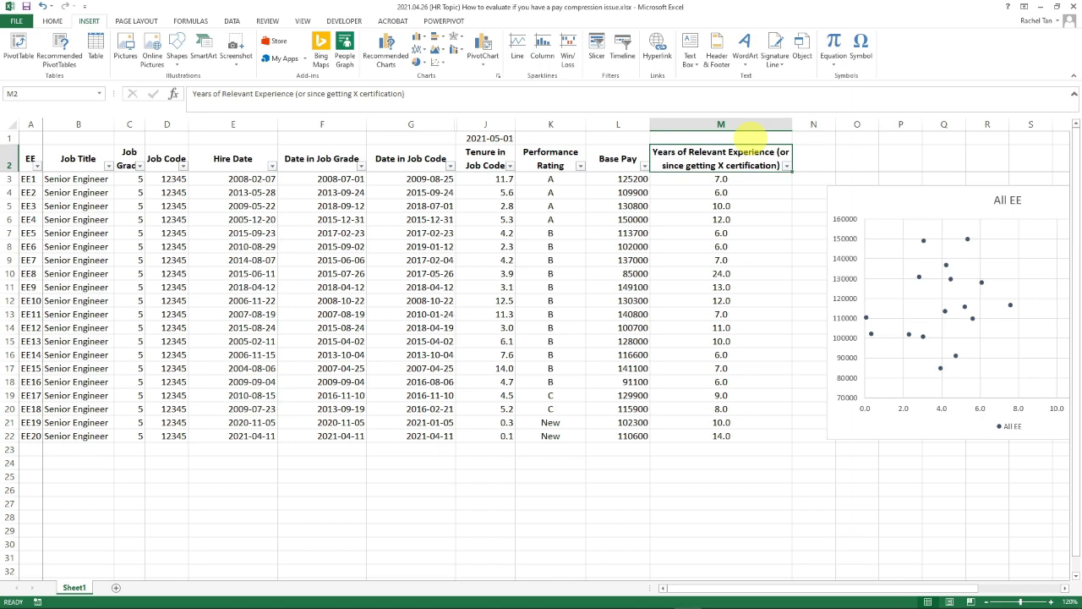
{"action": "key", "text": "Down"}
{"action": "key", "text": "Left"}
{"action": "key", "text": "Left"}
{"action": "key", "text": "Left"}
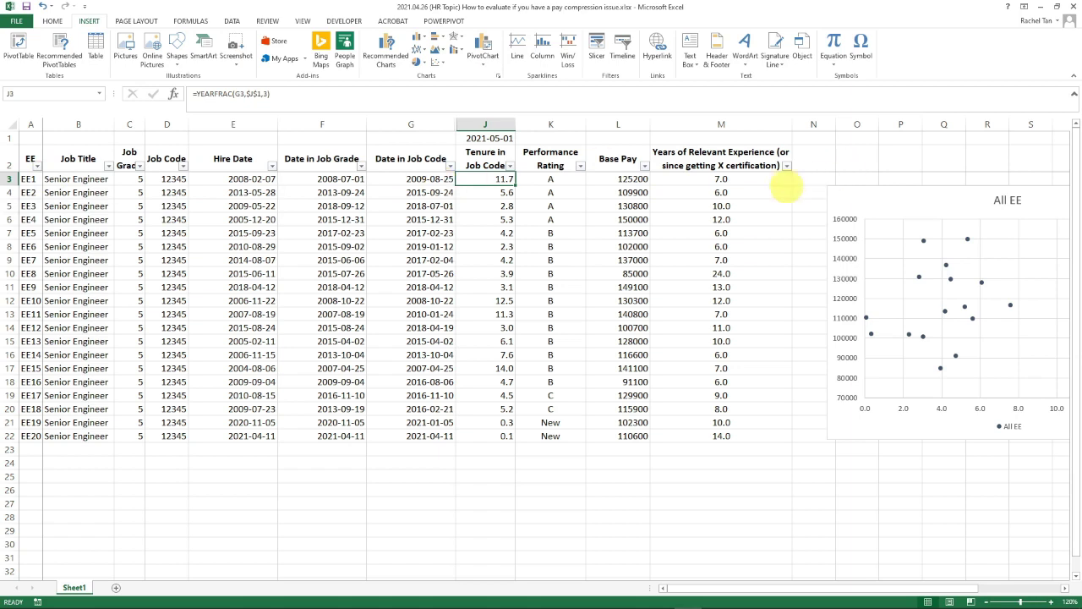
{"action": "left_click", "coordinate": [724, 180]}
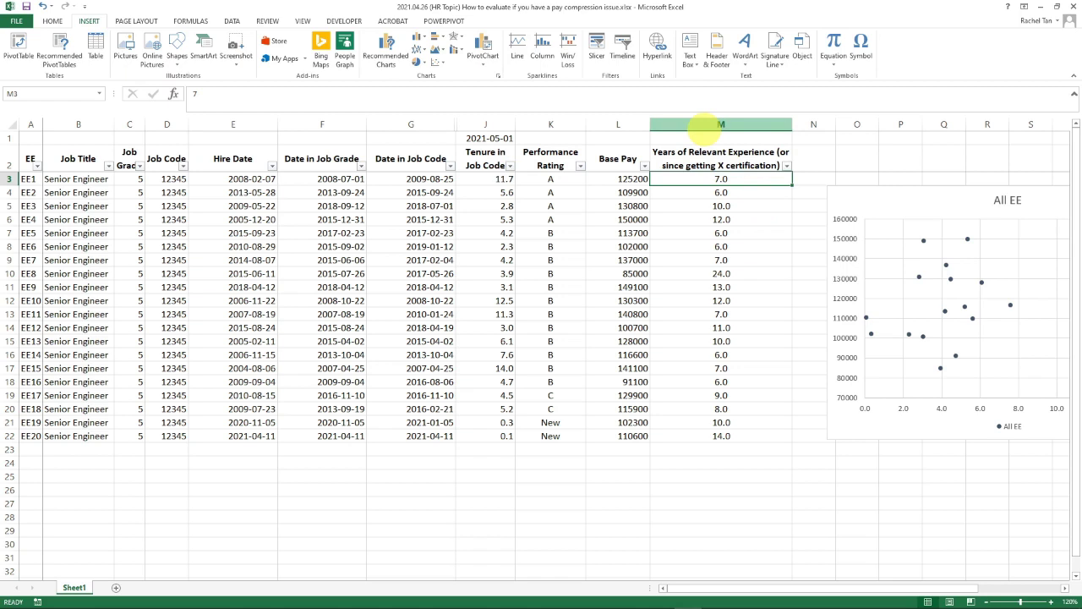
{"action": "left_click", "coordinate": [706, 128]}
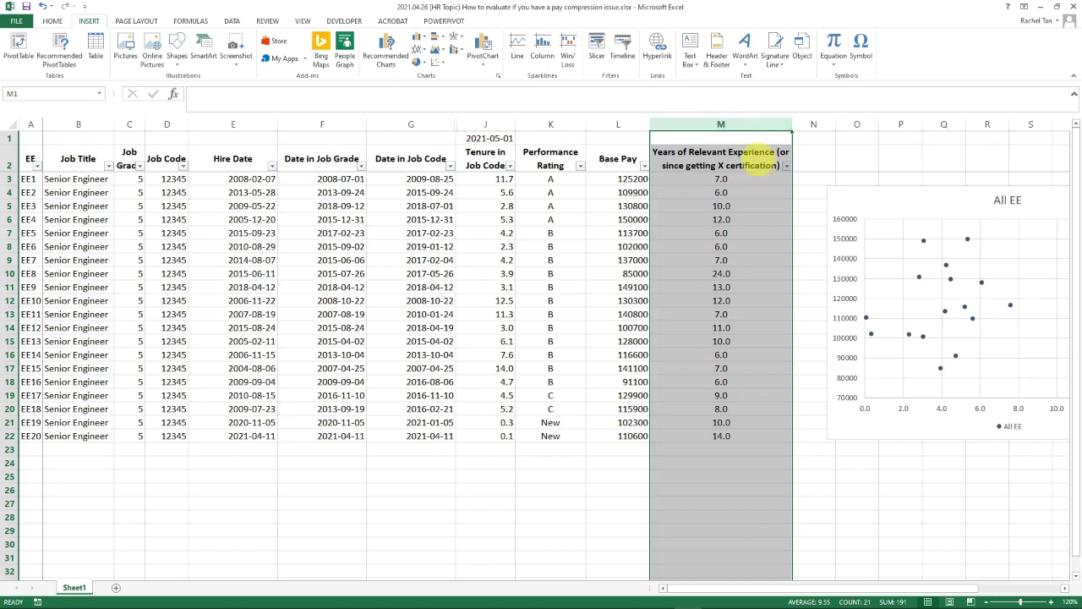
{"action": "left_click", "coordinate": [753, 161]}
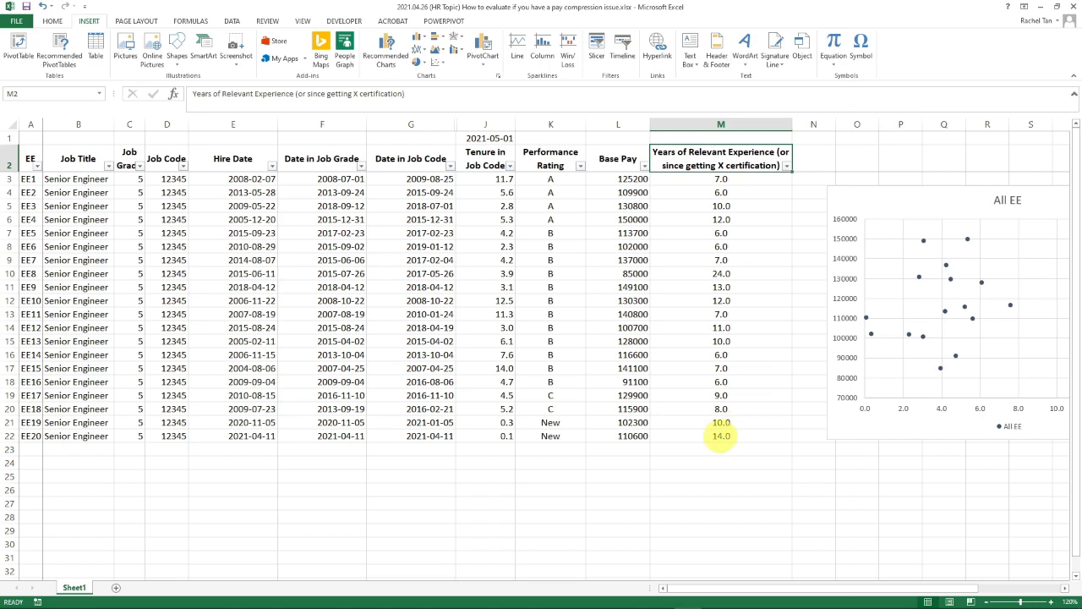
Hide column M, Years of Relevant Experience, leaving Base Pay as the last visible column
{"action": "right_click", "coordinate": [729, 125]}
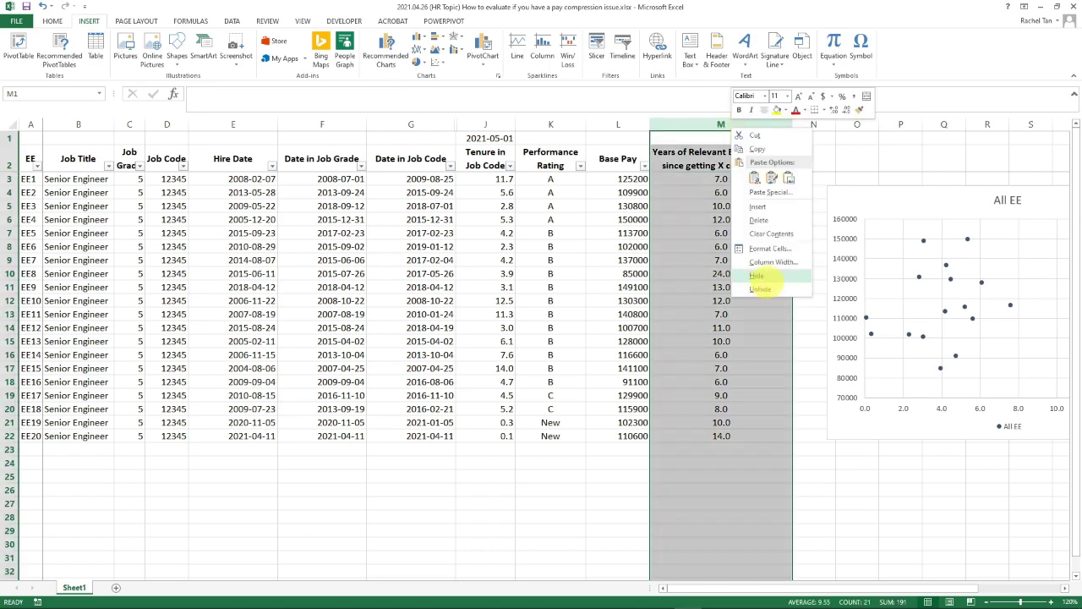
{"action": "left_click", "coordinate": [764, 274]}
{"action": "left_click", "coordinate": [670, 163]}
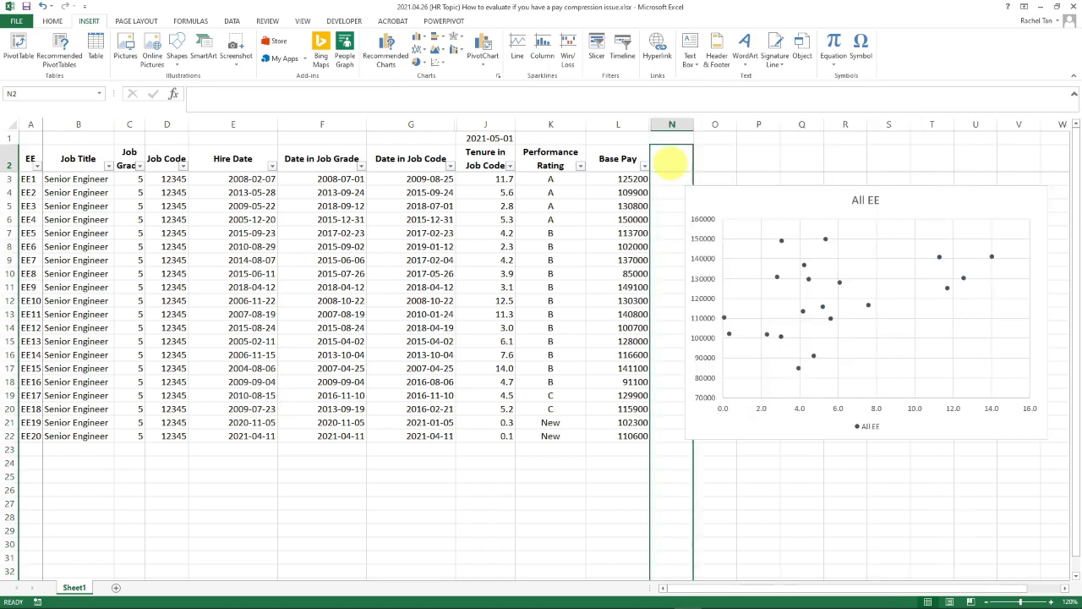
{"action": "key", "text": "Left"}
{"action": "key", "text": "Left"}
{"action": "key", "text": "Left"}
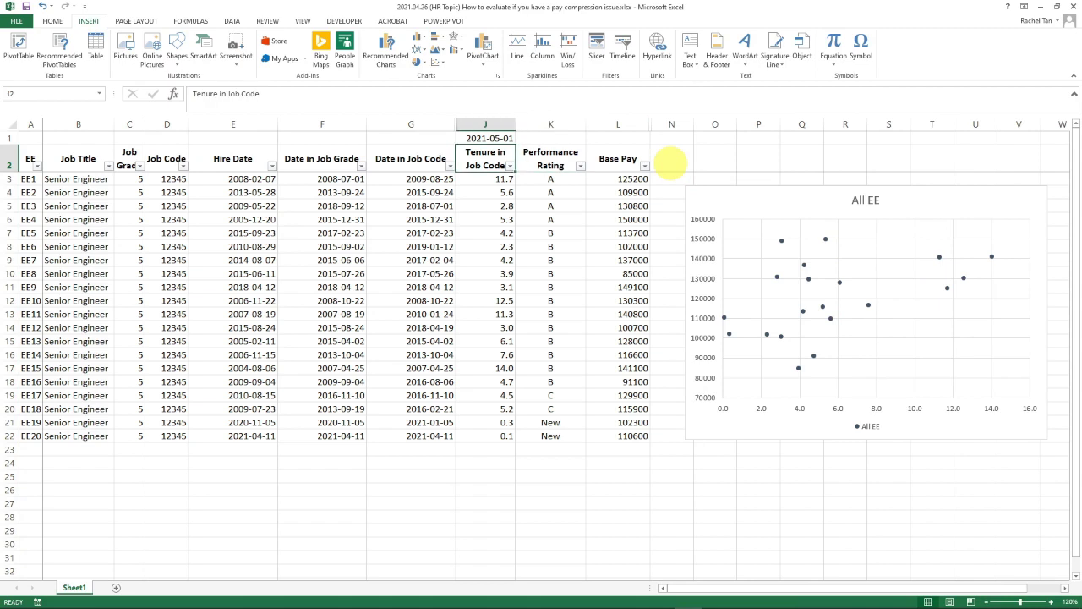
Review EE1's Performance Rating A, base pay 125200 and tenure formula
{"action": "left_click", "coordinate": [596, 159]}
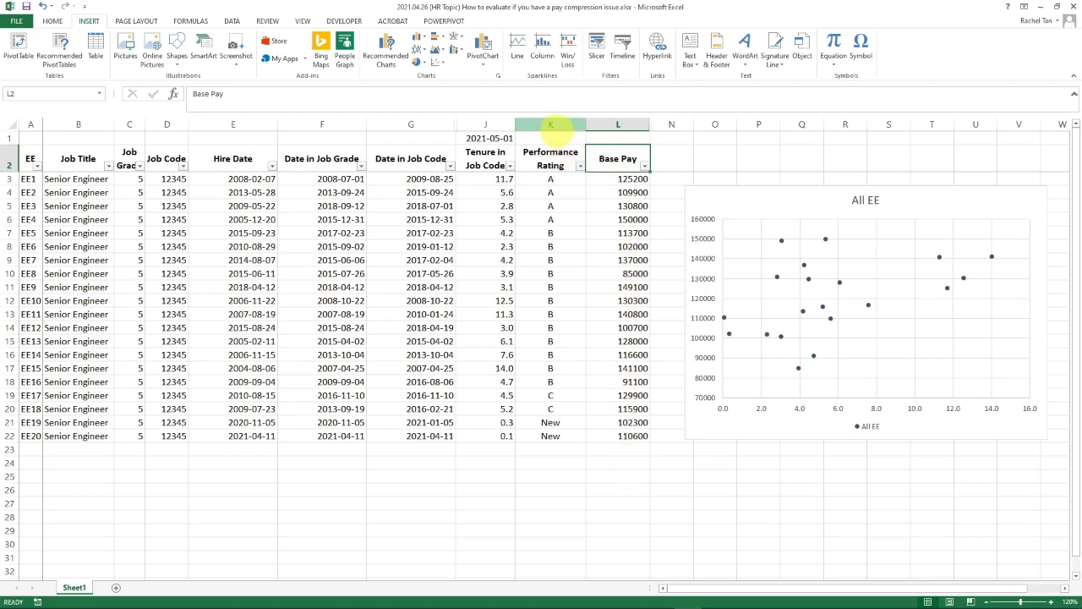
{"action": "left_click", "coordinate": [550, 124]}
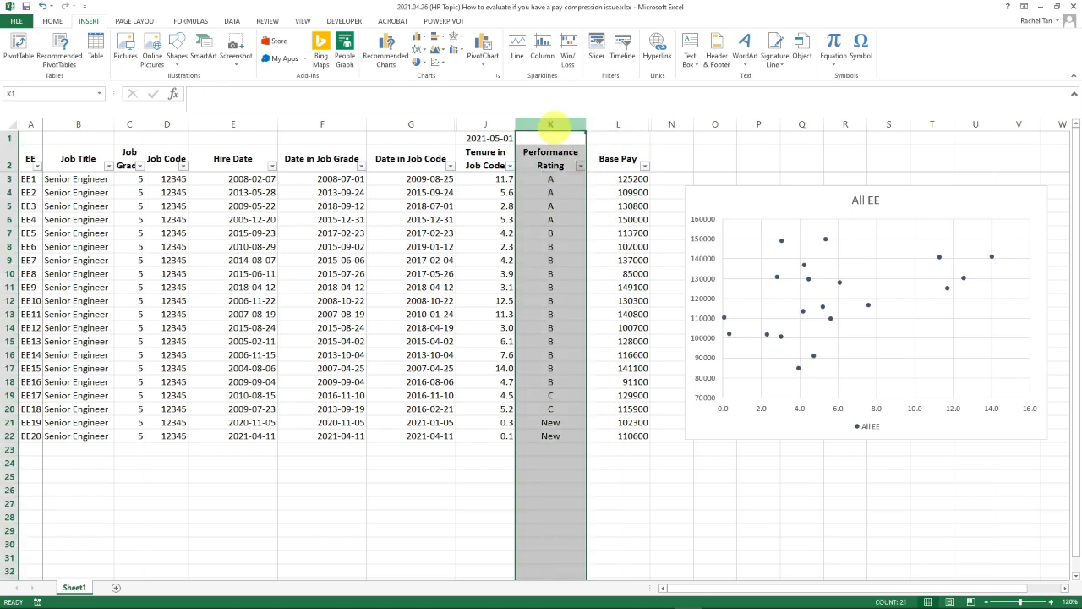
{"action": "left_click", "coordinate": [551, 158]}
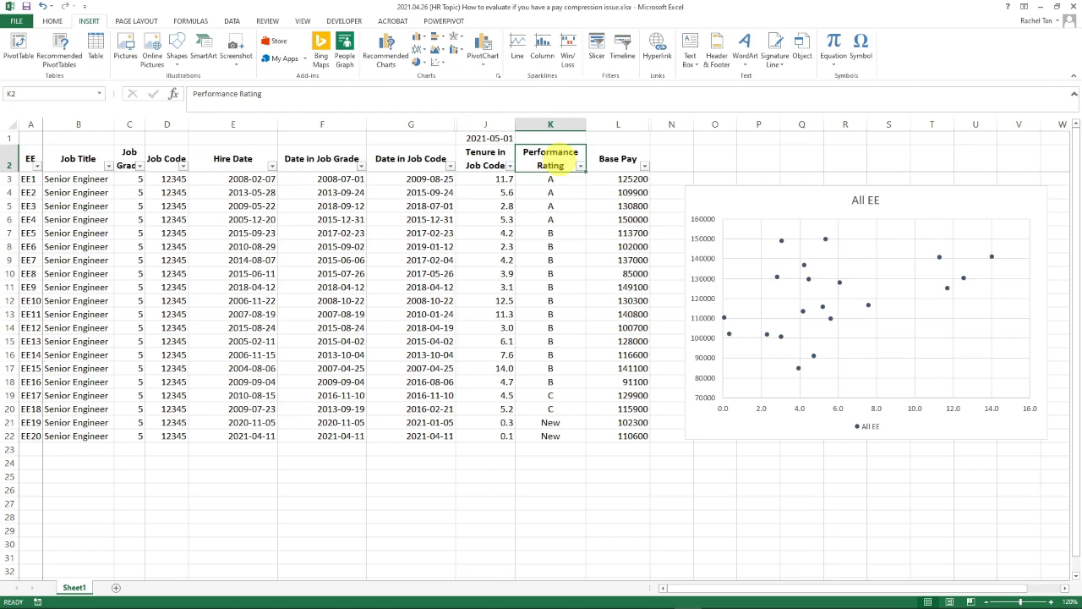
{"action": "key", "text": "Down"}
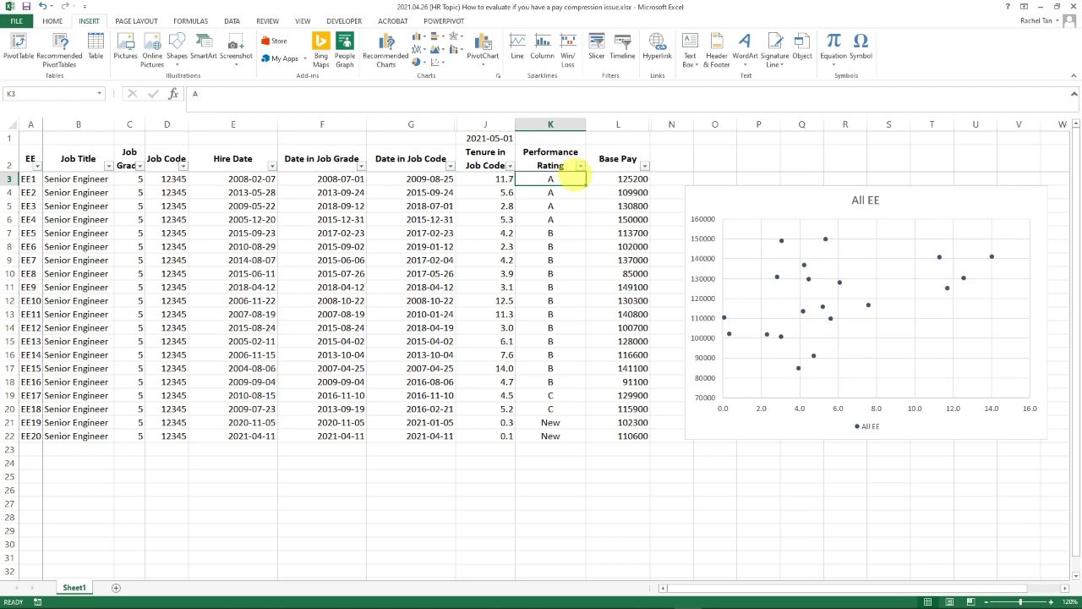
{"action": "key", "text": "Right"}
{"action": "key", "text": "Left"}
{"action": "key", "text": "Left"}
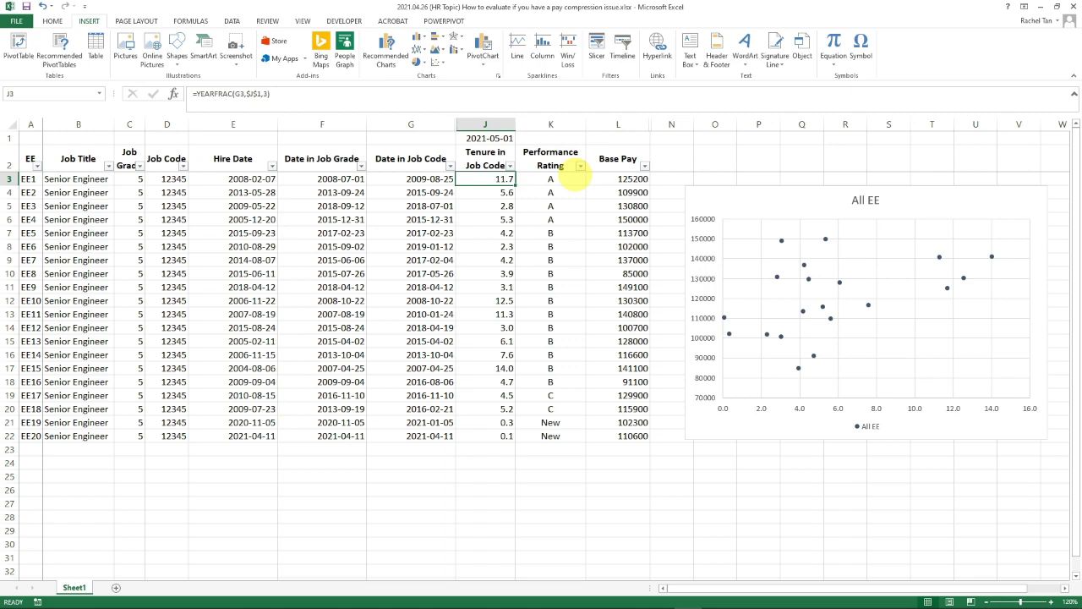
Return to EE1's performance rating cell
{"action": "key", "text": "Right"}
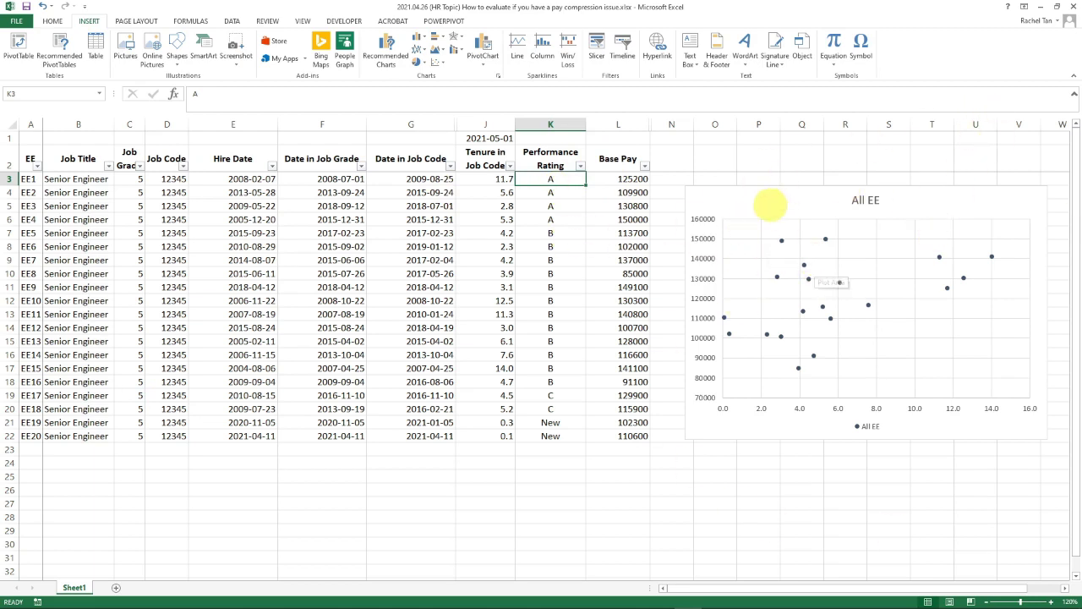
Edit the All EE series to use X values J3:J22 and Y values L3:L22
{"action": "right_click", "coordinate": [883, 308]}
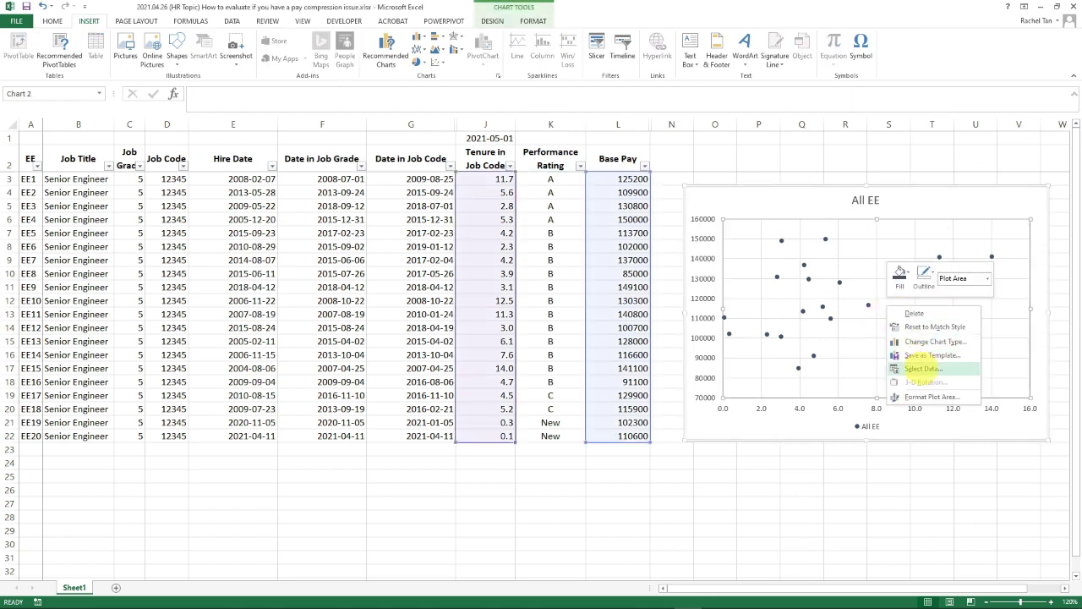
{"action": "left_click", "coordinate": [922, 369]}
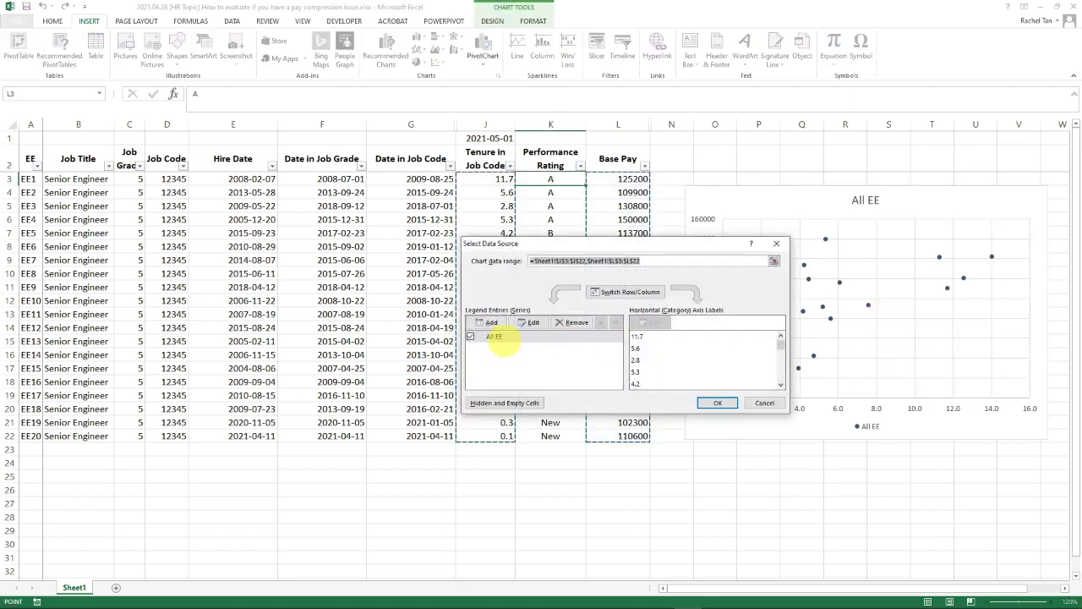
{"action": "left_click", "coordinate": [526, 322]}
{"action": "left_click_drag", "start_coordinate": [592, 279], "coordinate": [731, 205]}
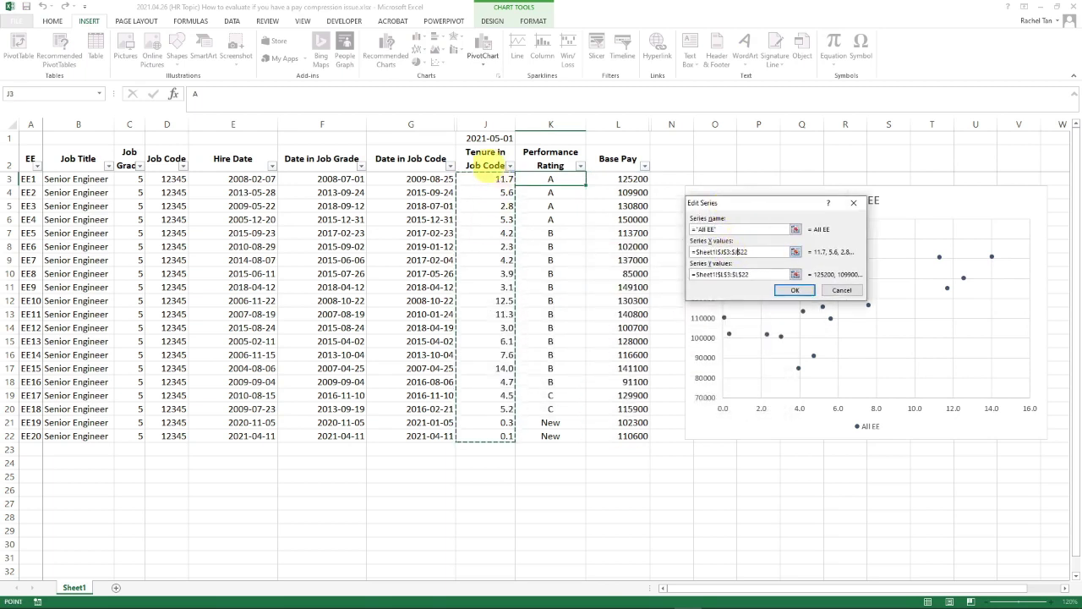
{"action": "left_click_drag", "start_coordinate": [495, 175], "coordinate": [487, 435]}
{"action": "left_click", "coordinate": [767, 275]}
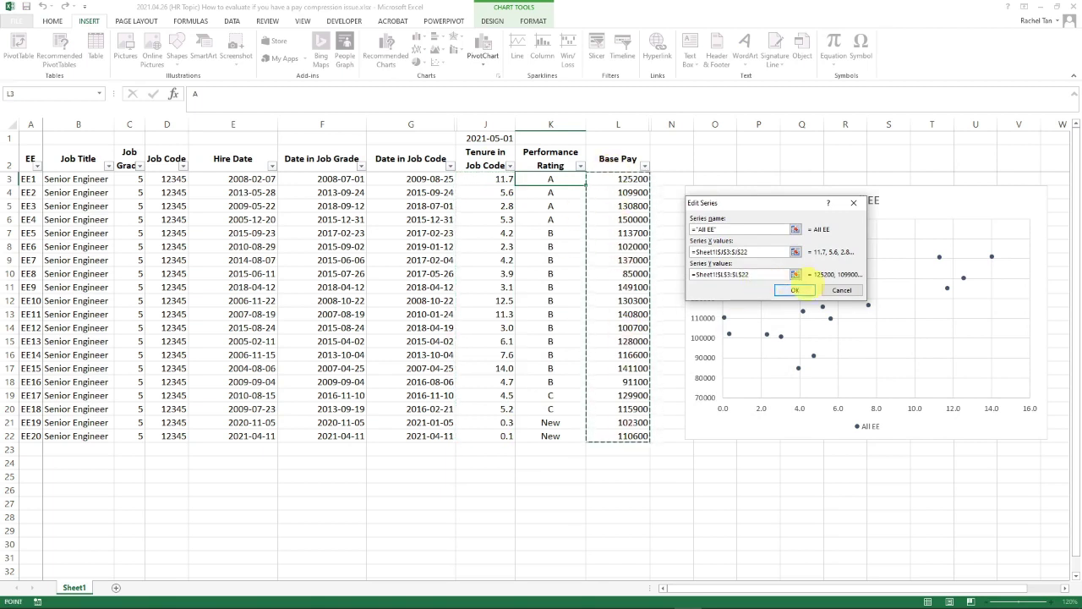
{"action": "left_click", "coordinate": [795, 290]}
Apply the new data source and review the All EE chart's twenty tenure-vs-pay points
{"action": "left_click", "coordinate": [723, 404]}
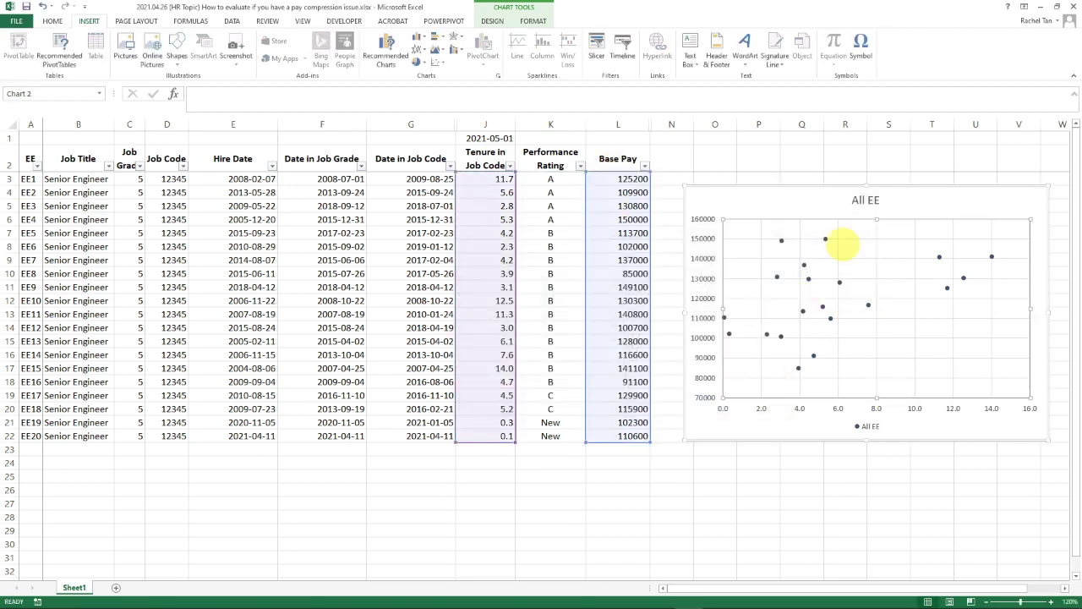
{"action": "left_click", "coordinate": [990, 428]}
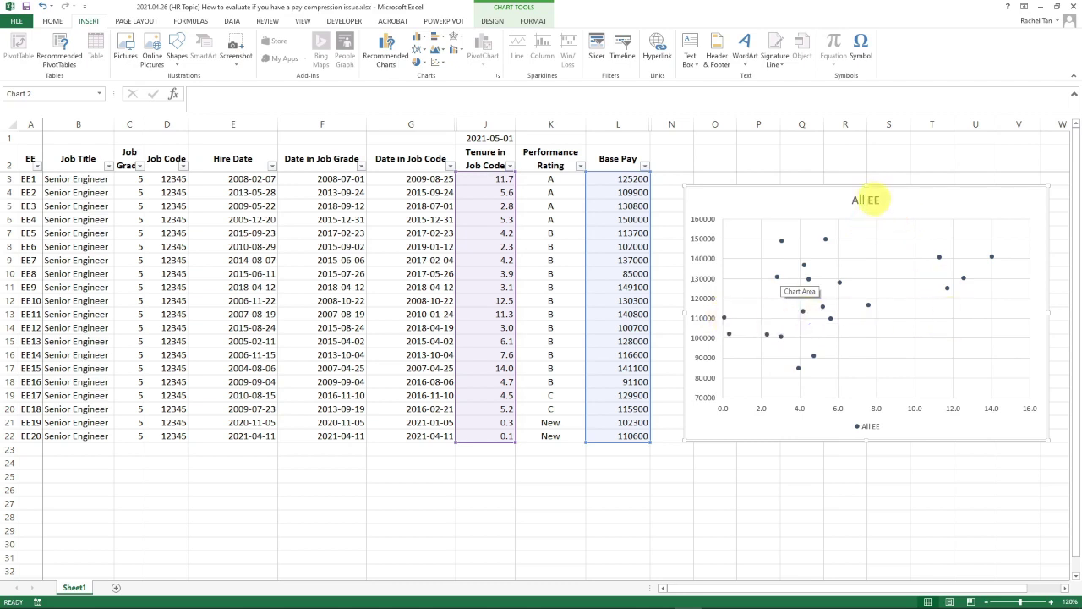
{"action": "left_click", "coordinate": [893, 179]}
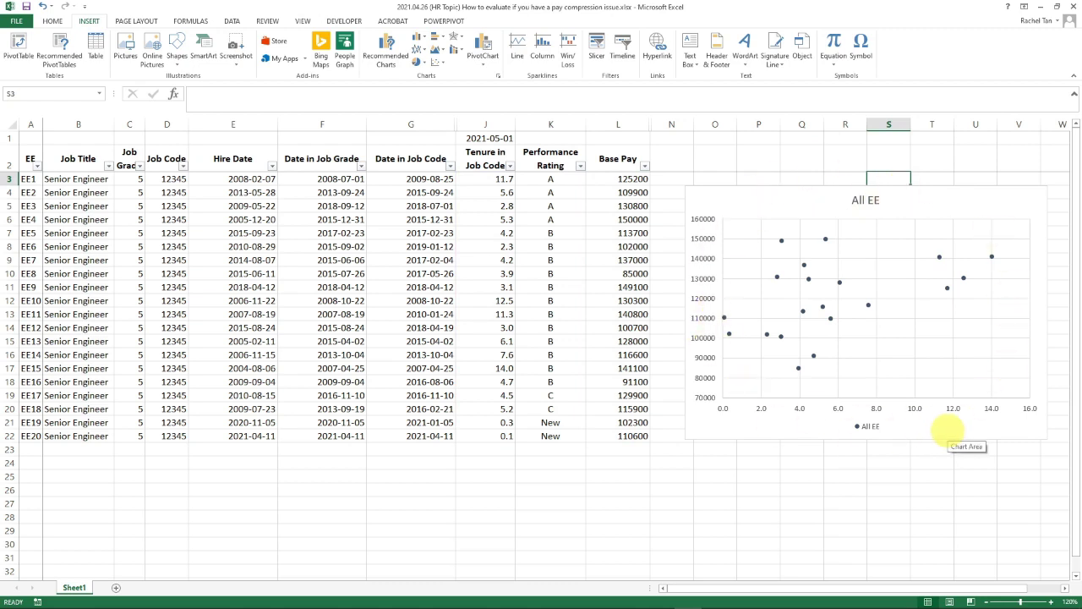
Drag the All EE chart down and position it just below the rating-coloured scatter chart
{"action": "left_click", "coordinate": [790, 190]}
{"action": "left_click_drag", "start_coordinate": [790, 191], "coordinate": [802, 566]}
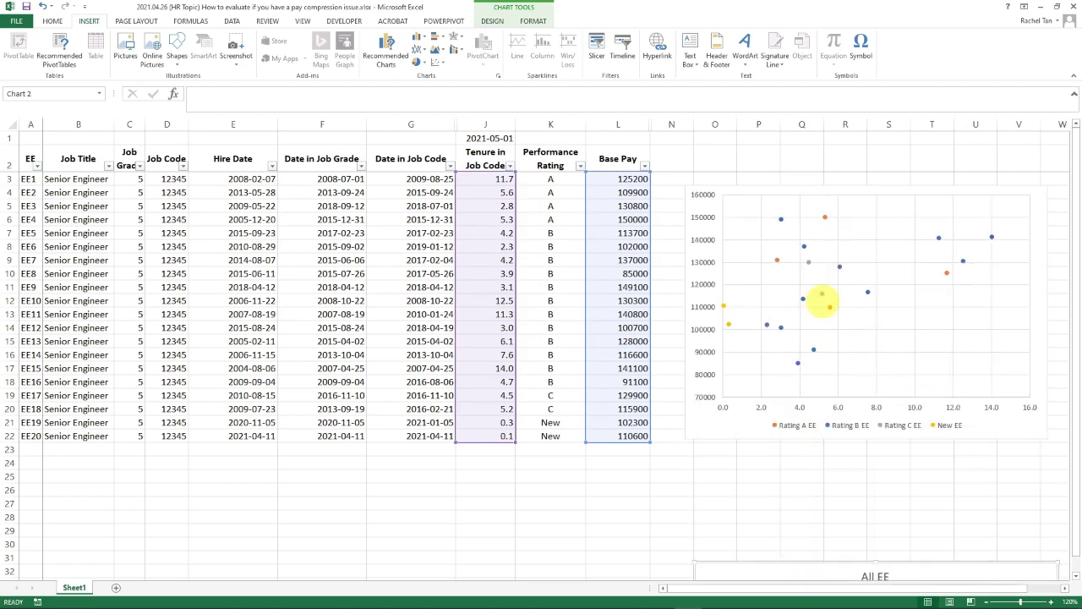
{"action": "left_click", "coordinate": [858, 332]}
{"action": "left_click", "coordinate": [995, 335]}
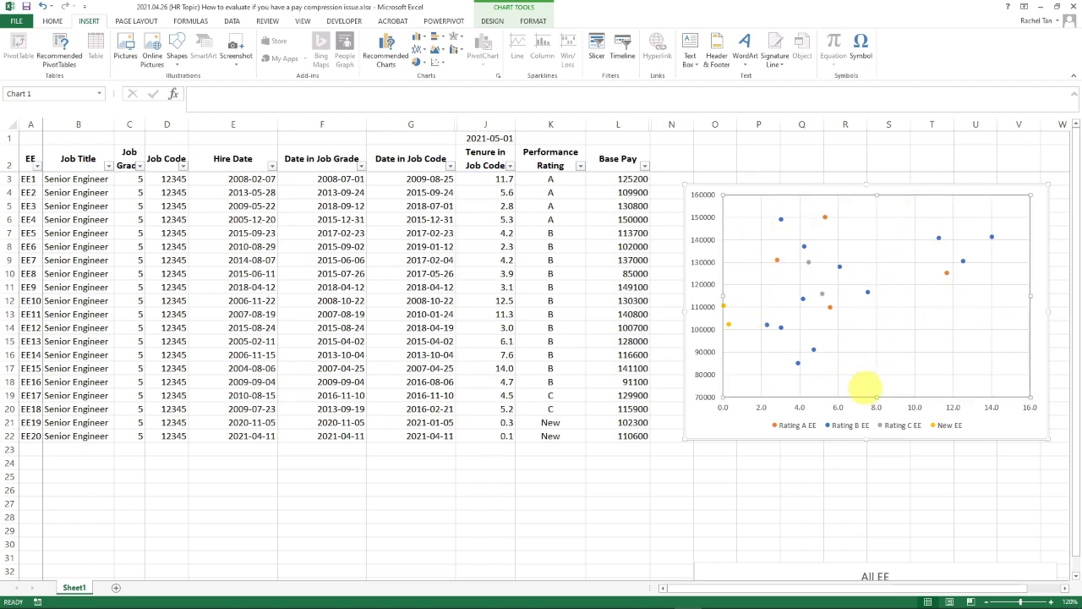
{"action": "mouse_move", "coordinate": [833, 598]}
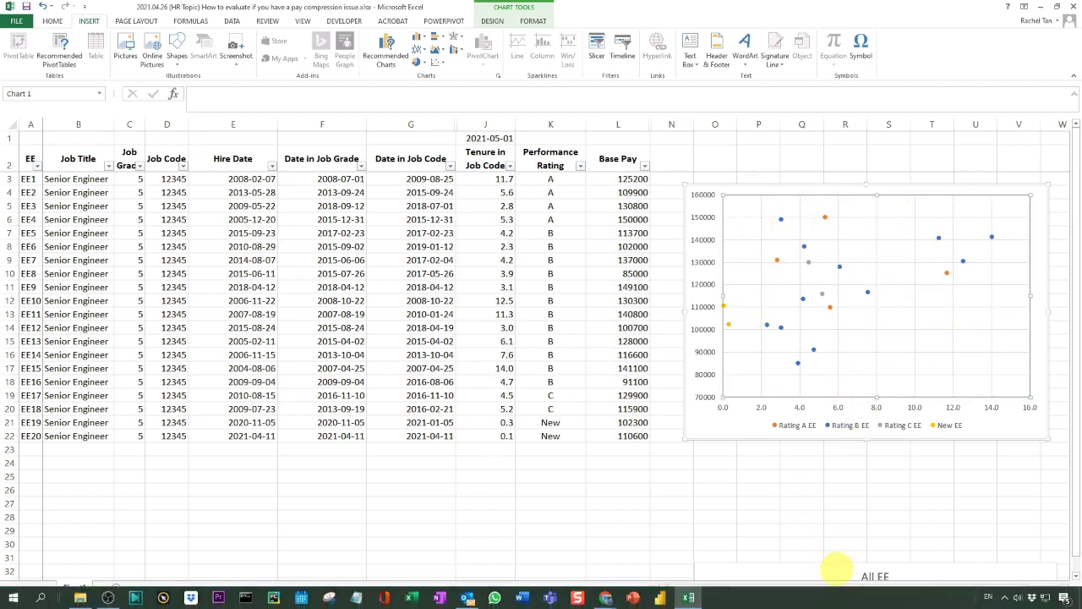
{"action": "left_click_drag", "start_coordinate": [833, 568], "coordinate": [831, 472]}
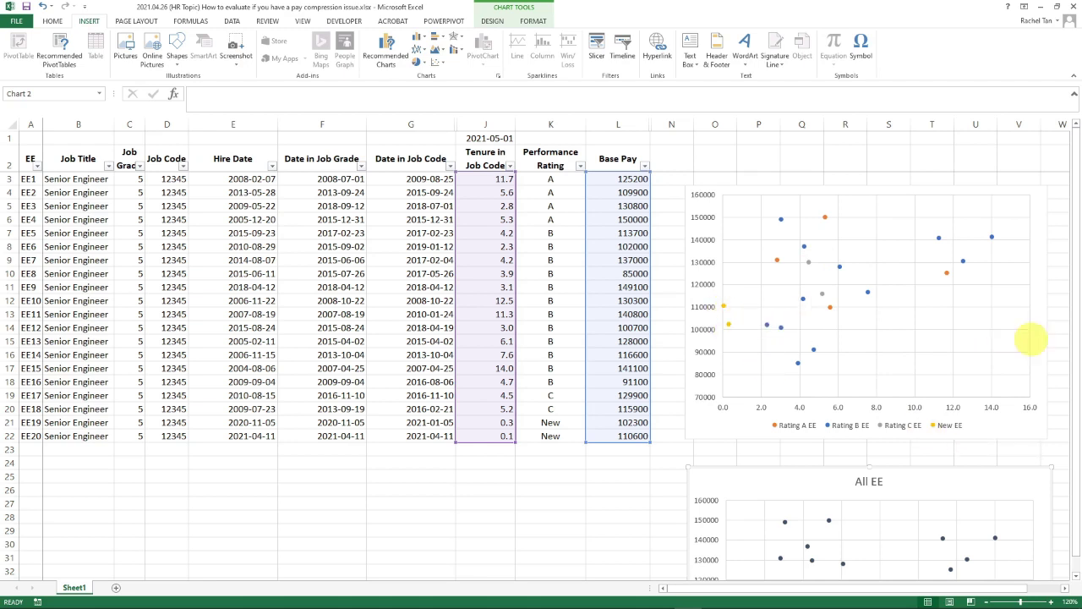
{"action": "left_click", "coordinate": [1029, 290]}
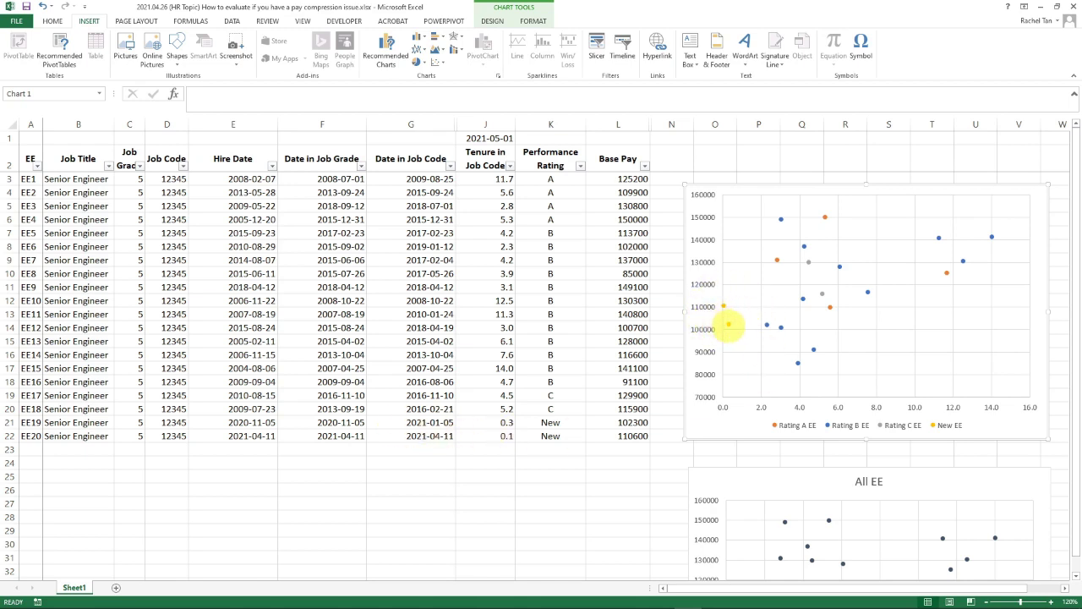
{"action": "mouse_move", "coordinate": [724, 306]}
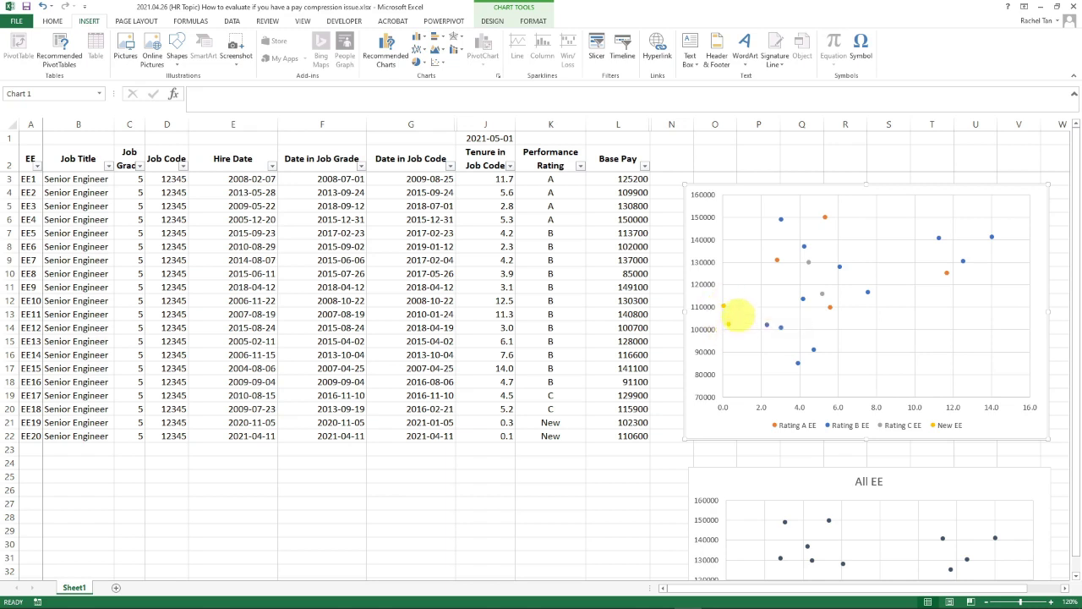
{"action": "mouse_move", "coordinate": [757, 328]}
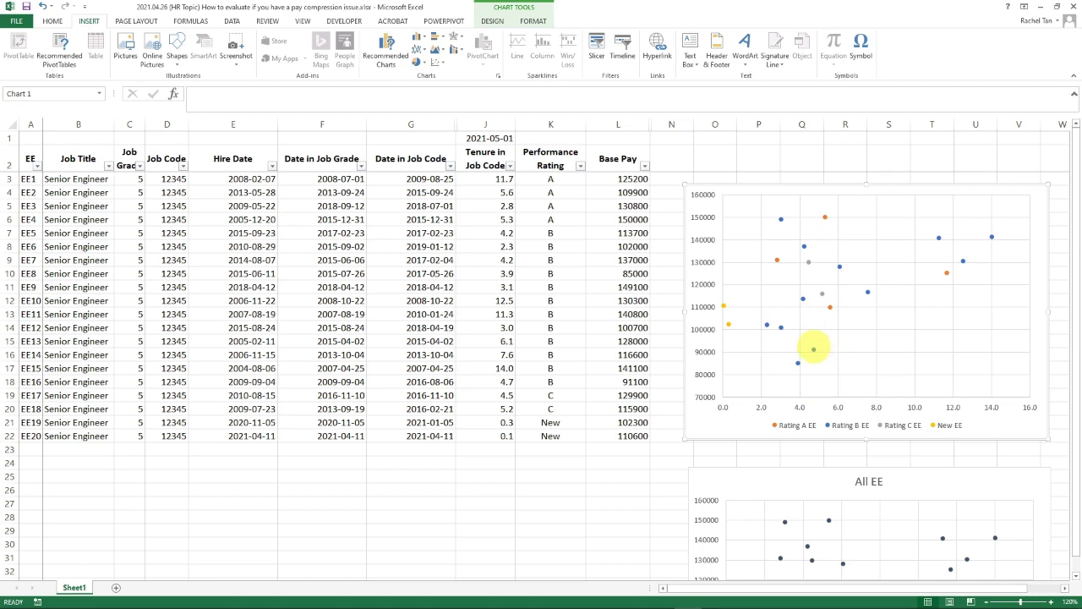
{"action": "mouse_move", "coordinate": [813, 348]}
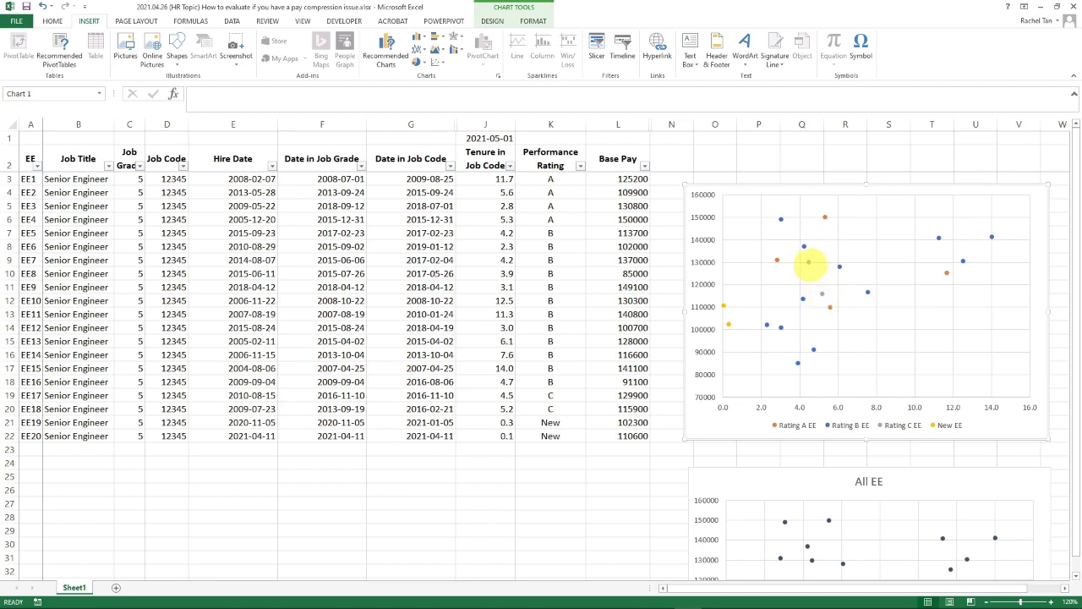
{"action": "mouse_move", "coordinate": [809, 263]}
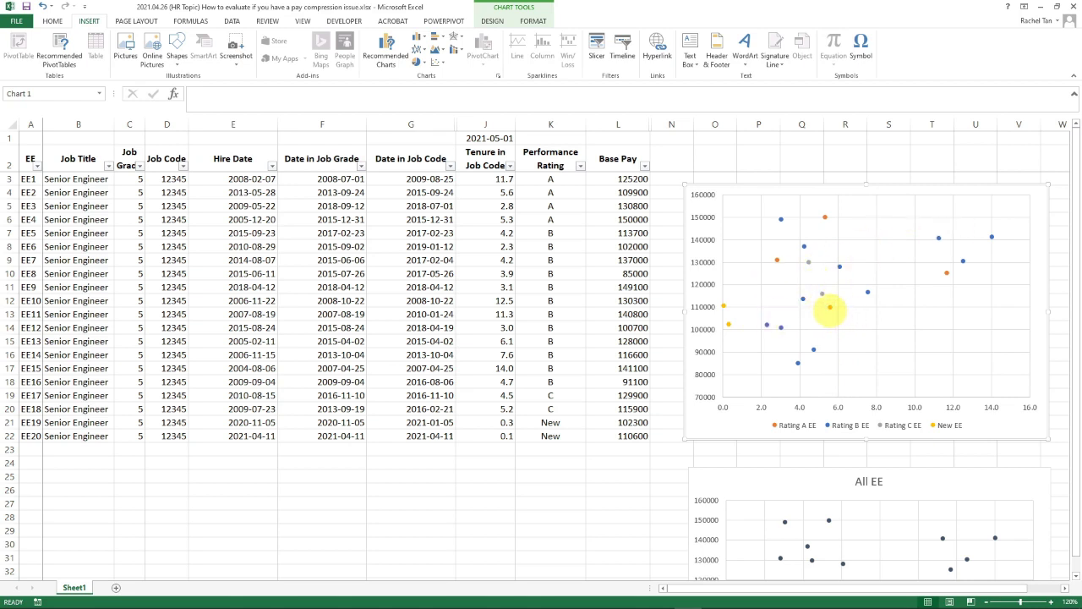
{"action": "mouse_move", "coordinate": [828, 311]}
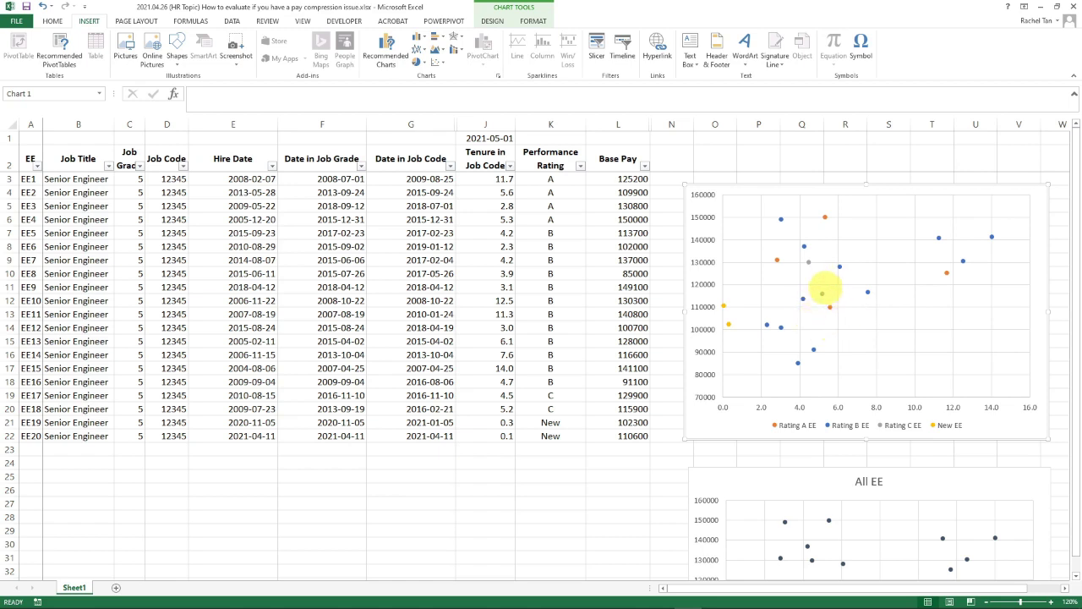
{"action": "mouse_move", "coordinate": [822, 294]}
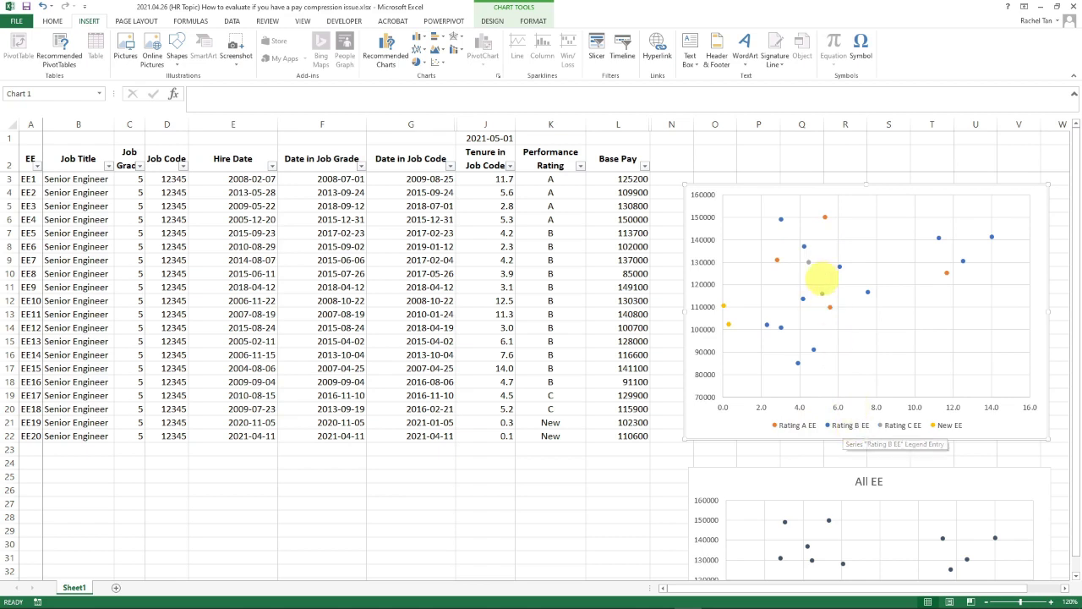
{"action": "mouse_move", "coordinate": [824, 217]}
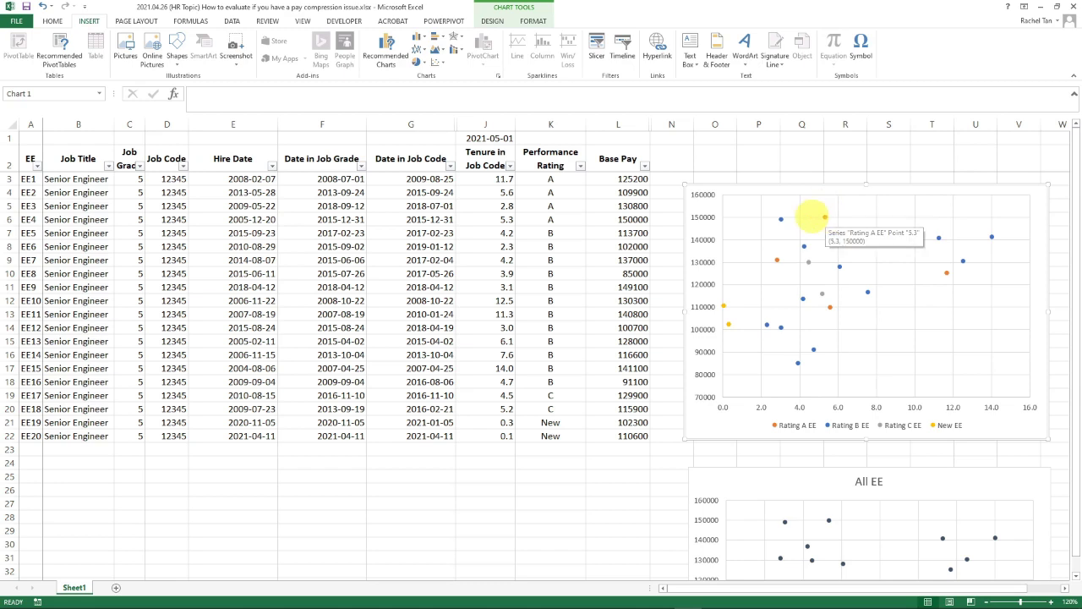
{"action": "mouse_move", "coordinate": [780, 219]}
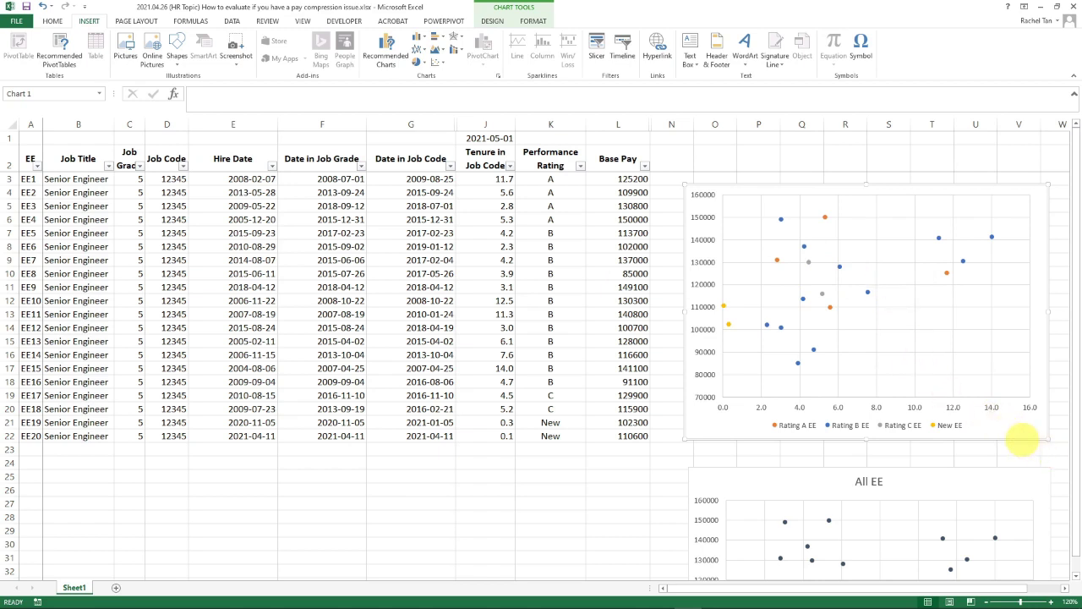
{"action": "left_click", "coordinate": [1019, 449]}
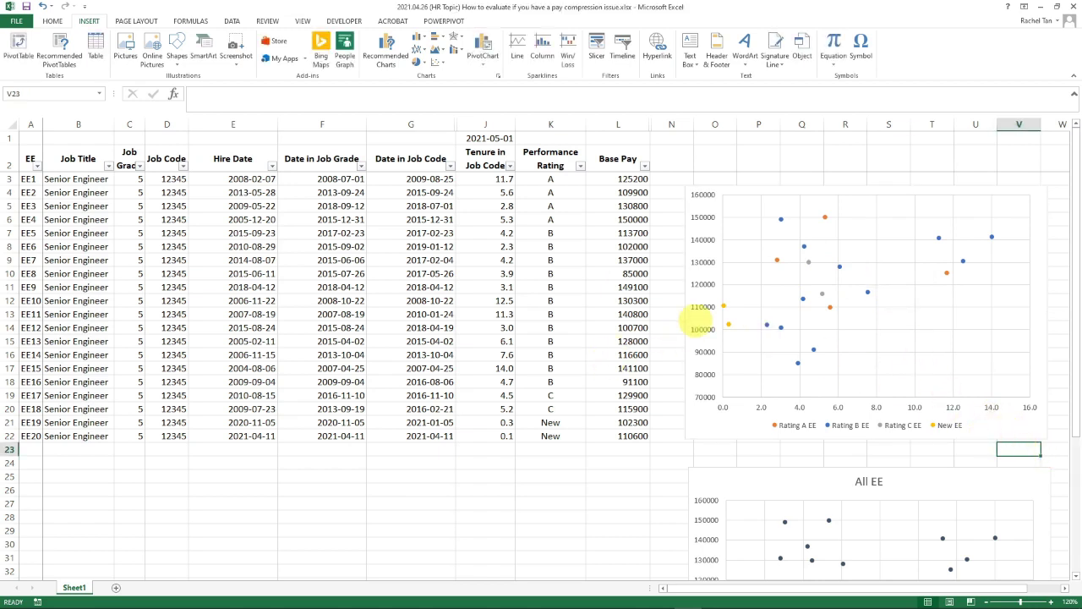